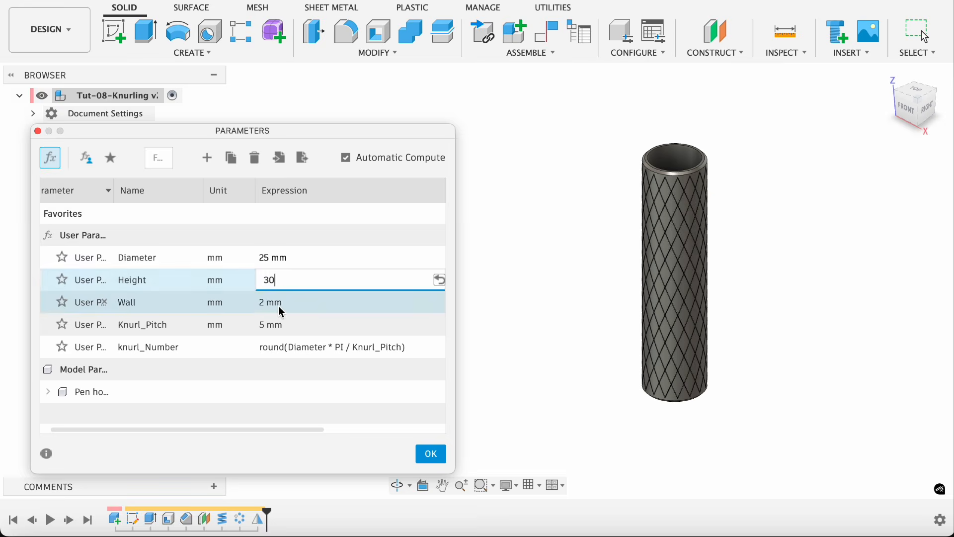
Set the Wall user parameter to 1.5 mm and Knurl_Pitch to 10 mm on the finished knurled model.
text(1.5)
key(Return)
click(280, 325)
text(10)
key(Return)
Try a Knurl_Pitch of 2 mm on the knurled model, followed by a pitch of 20 mm.
click(279, 326)
text(2)
key(Return)
click(272, 325)
text(20)
key(Return)
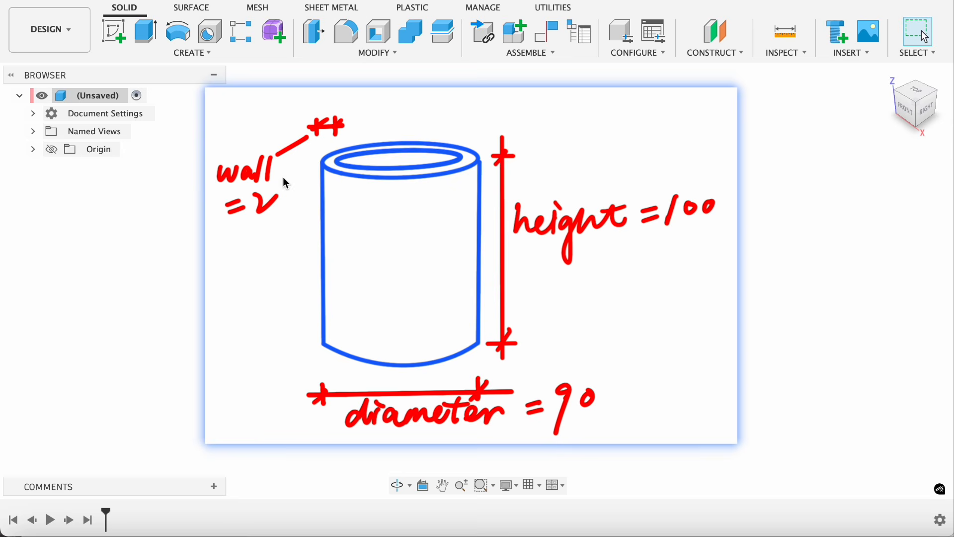
scroll(455, 265, down, 5)
drag(439, 280, 175, 388)
Add a user parameter named diameter in mm with the expression 90.
click(379, 54)
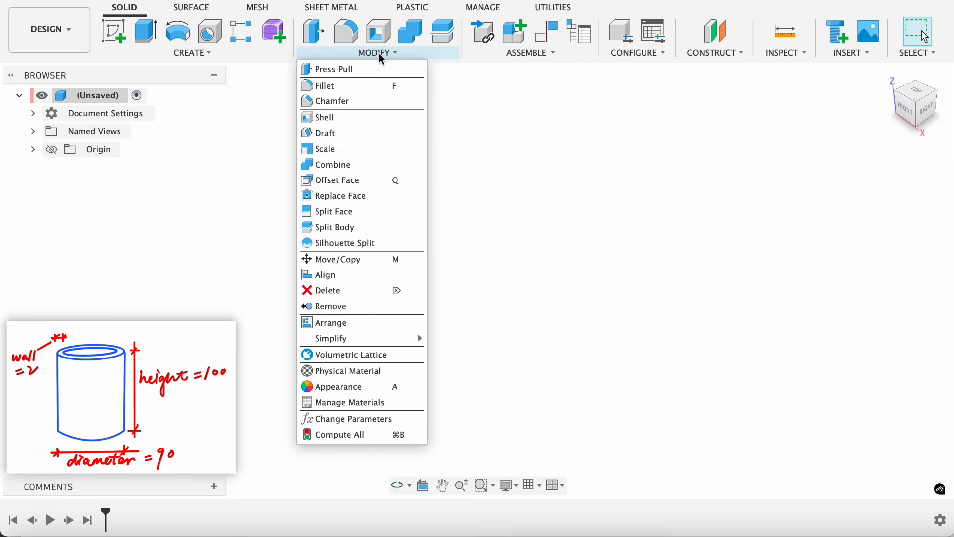
click(366, 418)
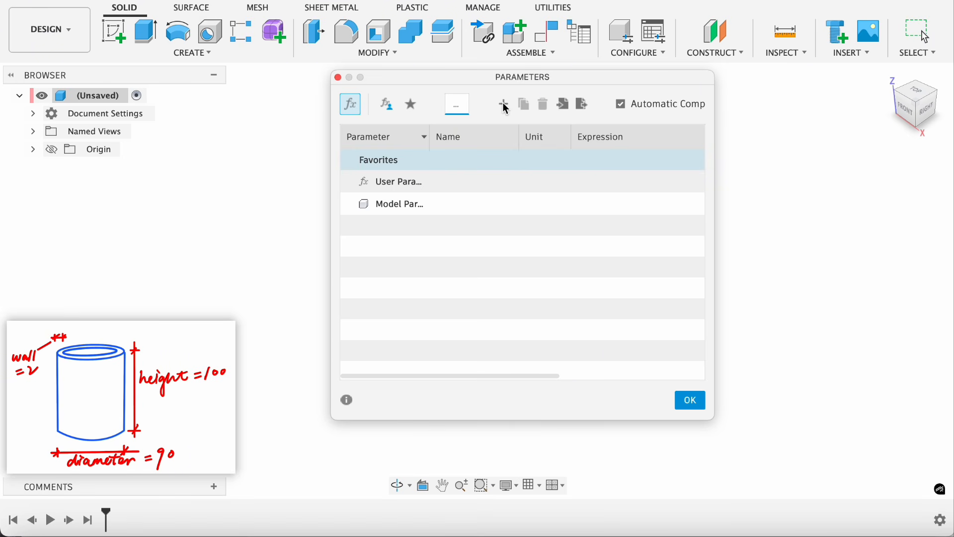
click(504, 105)
text(diameter)
key(Tab)
text(90)
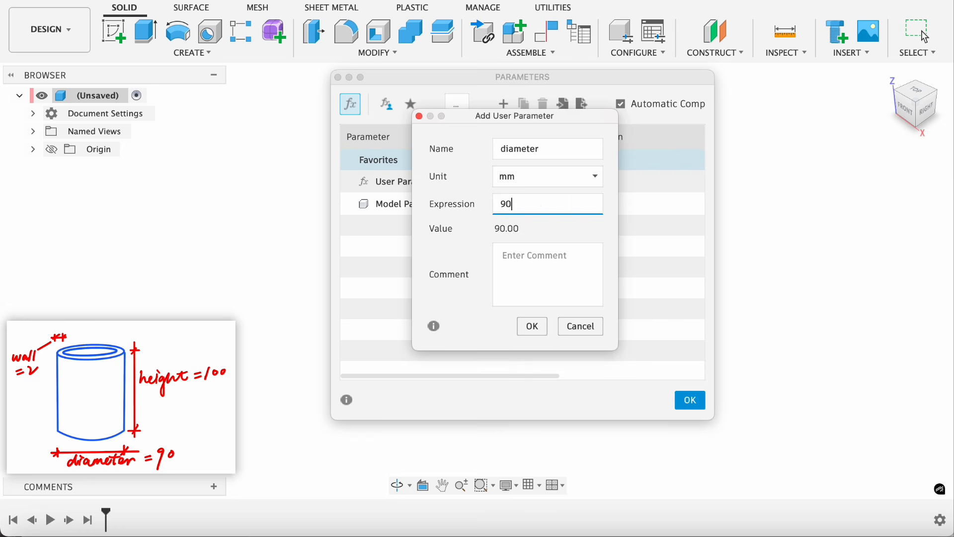
key(Return)
Add a user parameter named height in mm with the expression 100.
click(503, 104)
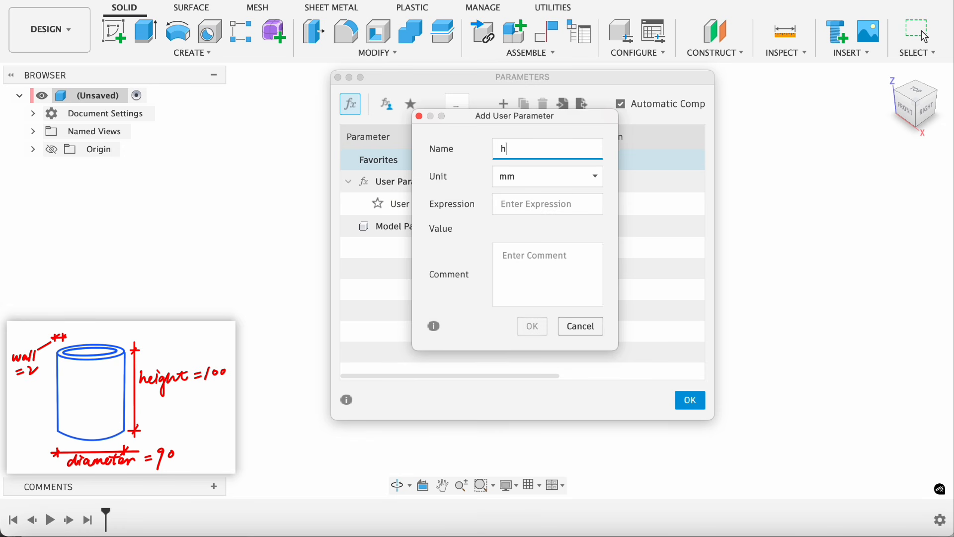
text(height)
key(Tab)
text(100)
key(Return)
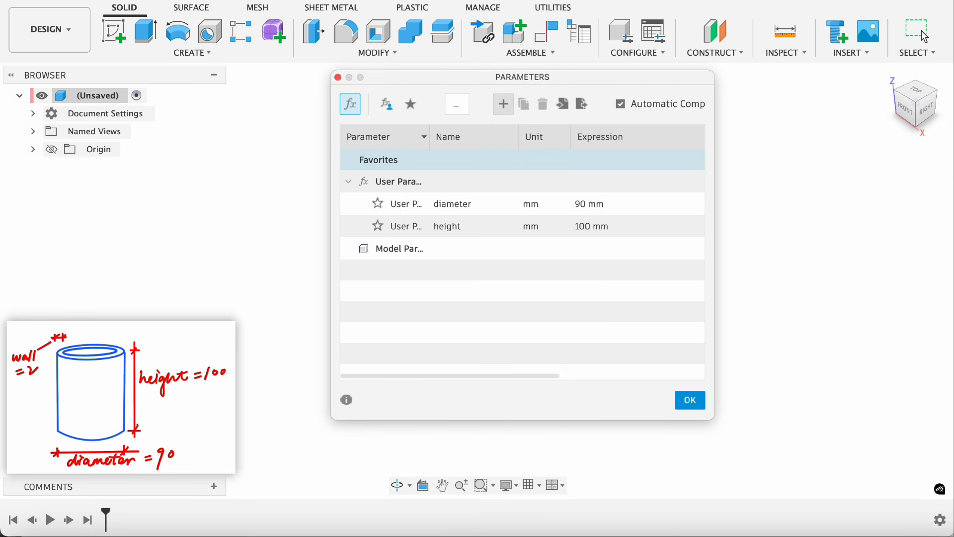
Add a user parameter named wall in mm with the expression 2 and accept the parameters.
click(503, 103)
text(wall)
key(Tab)
text(2)
key(Return)
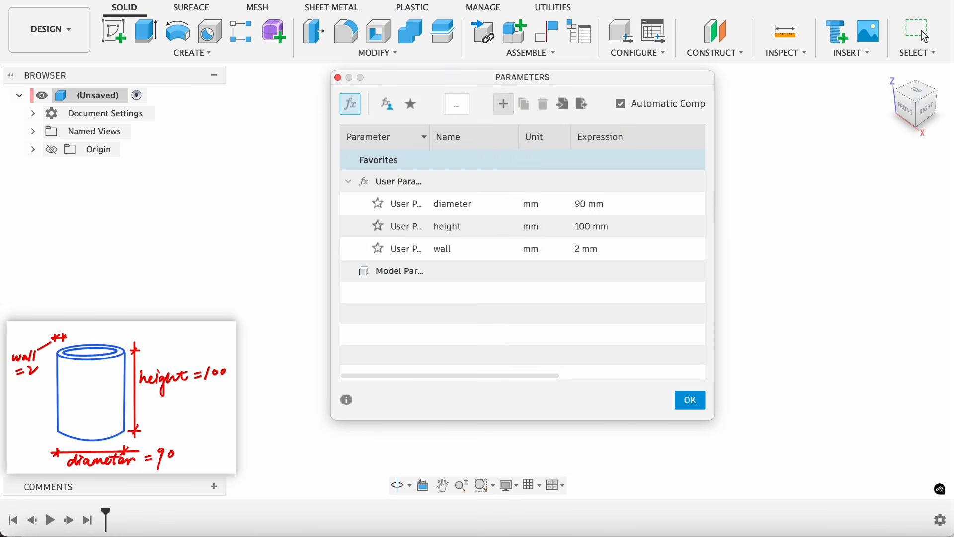
click(690, 400)
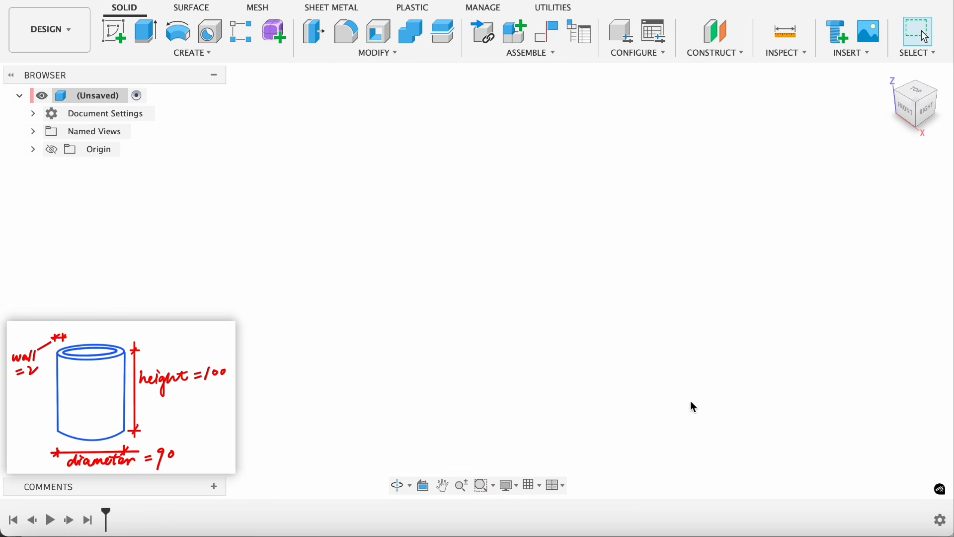
Create a new internal component named Pen holder under the root of the unsaved design.
right_click(112, 94)
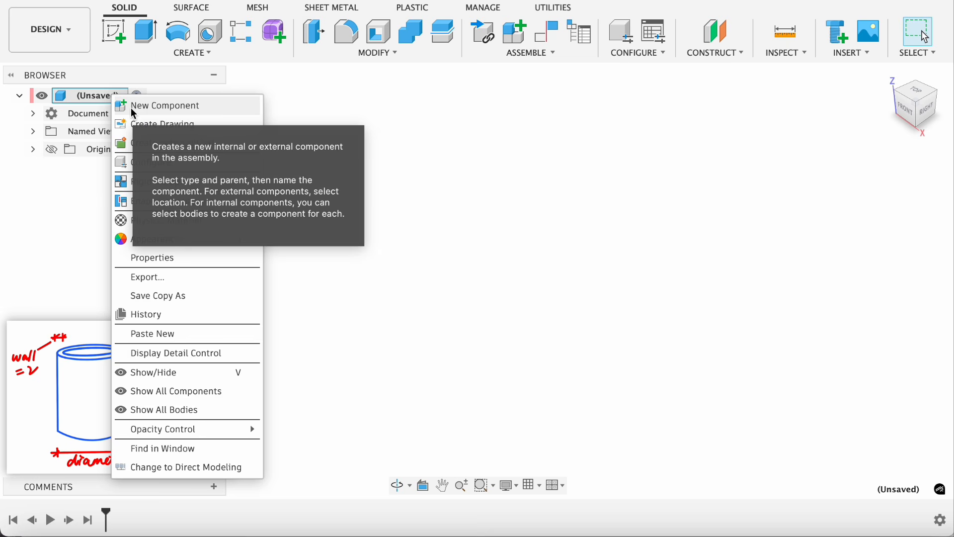
click(132, 108)
key(BackSpace)
text(Pen holder)
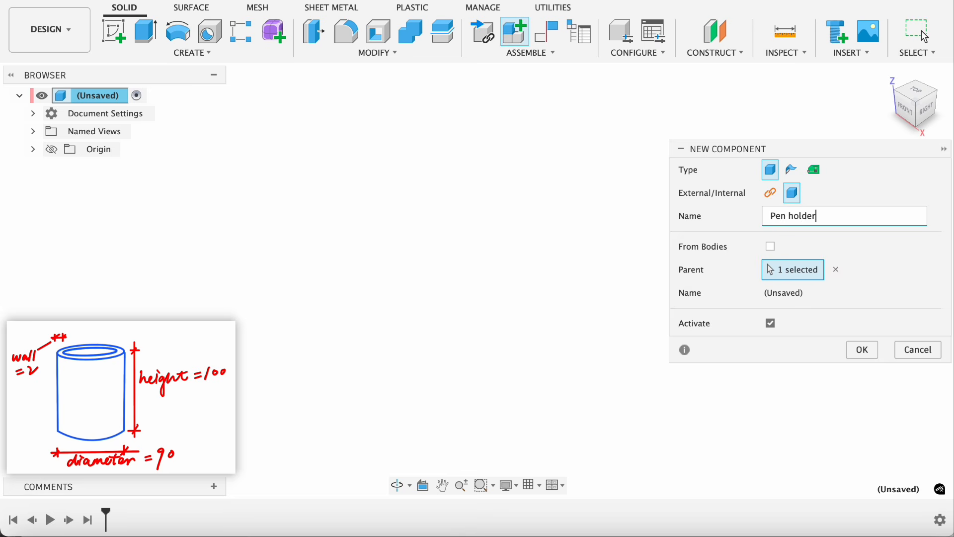
key(Return)
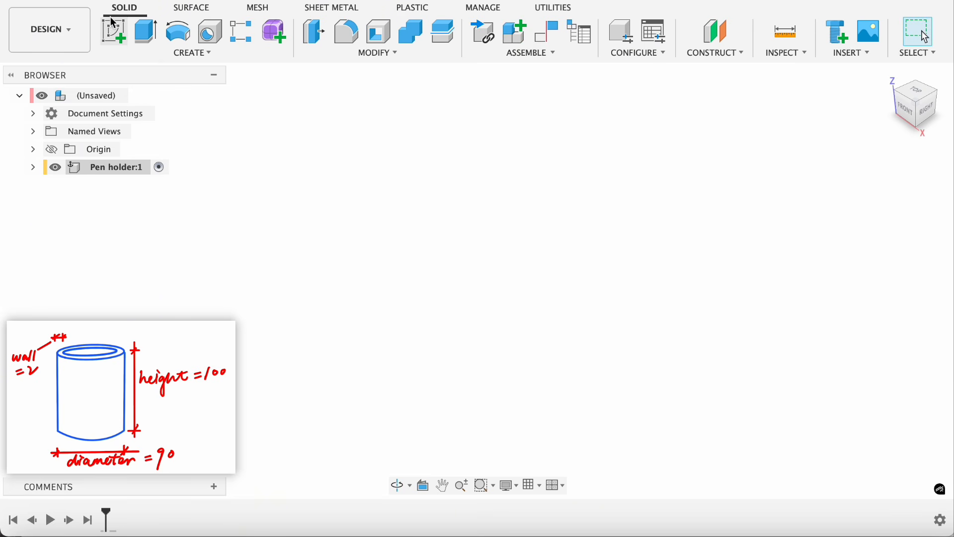
Sketch a circle centred on the origin on the horizontal plane, sized by the diameter parameter, and finish the sketch.
click(112, 30)
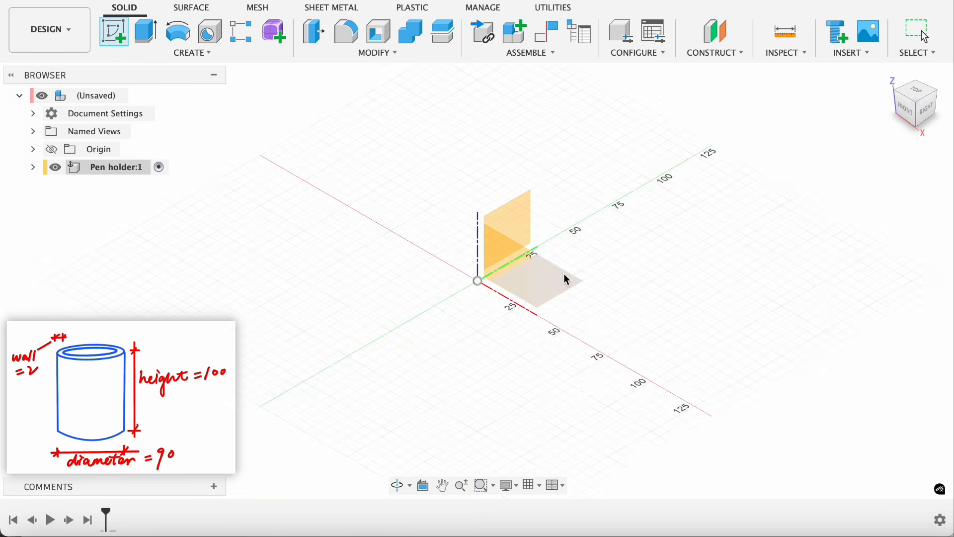
click(563, 274)
click(177, 31)
click(477, 281)
text(d)
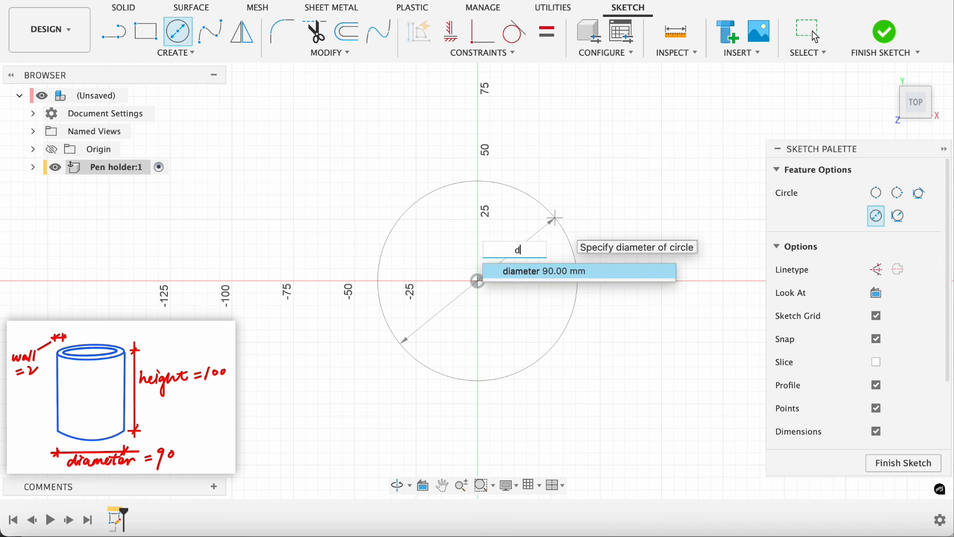
key(Return)
key(Return)
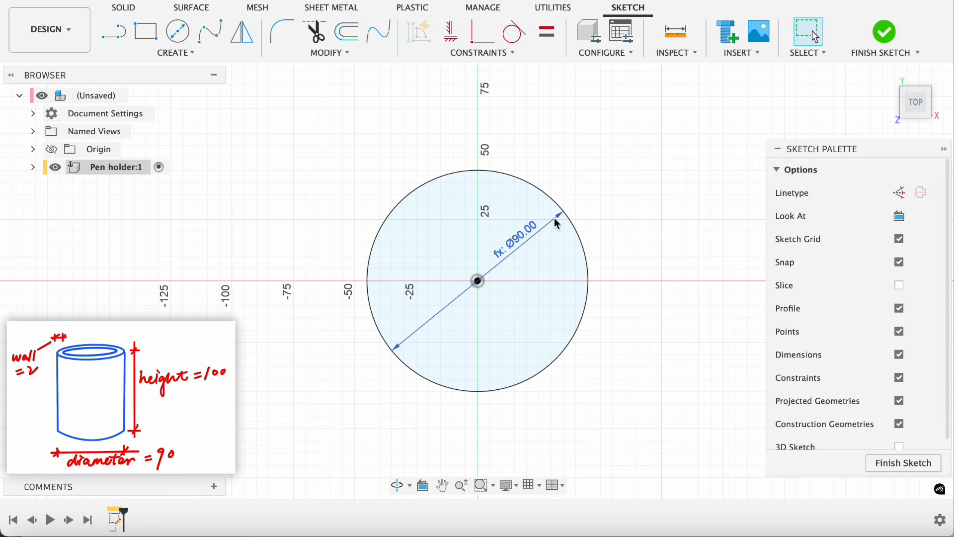
click(885, 34)
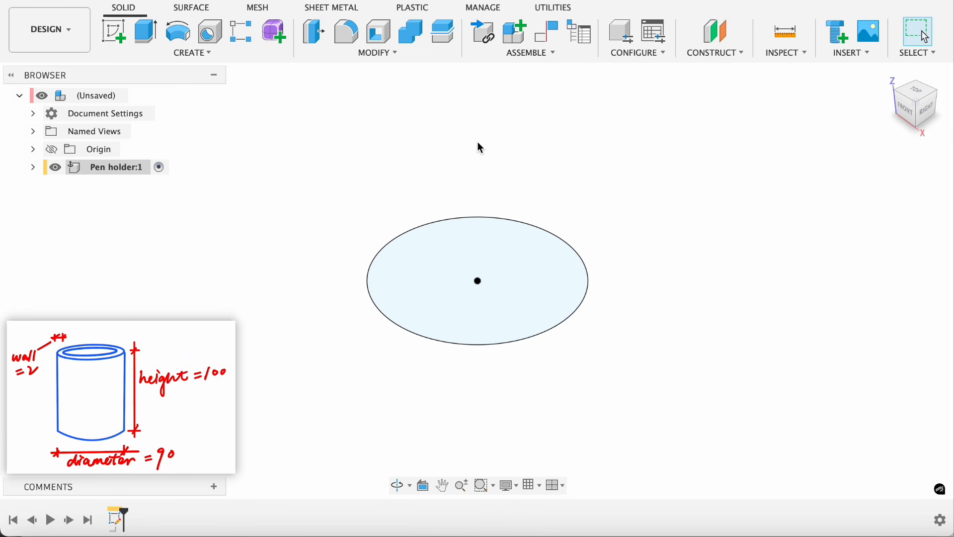
Extrude the circle profile upward as a new body, using the height parameter as the distance.
key(e)
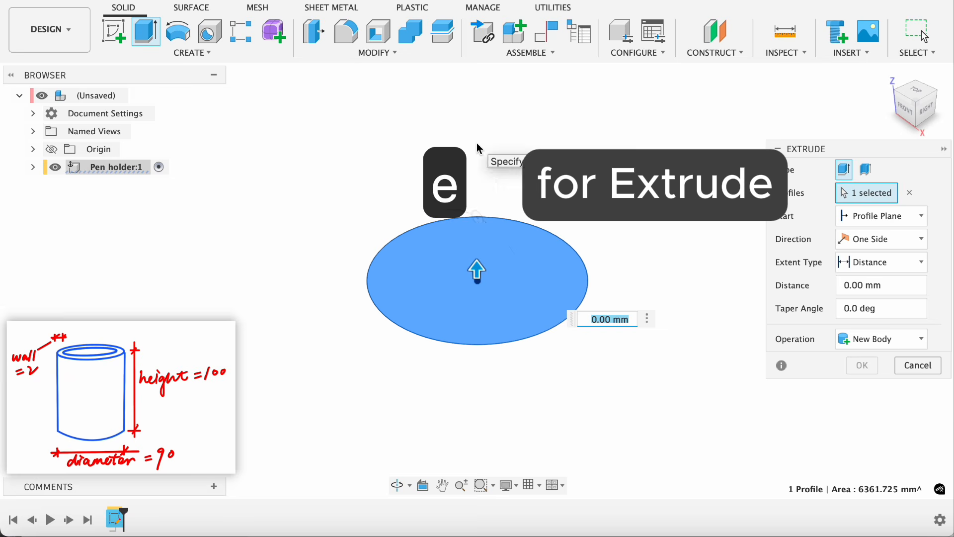
drag(478, 268, 477, 158)
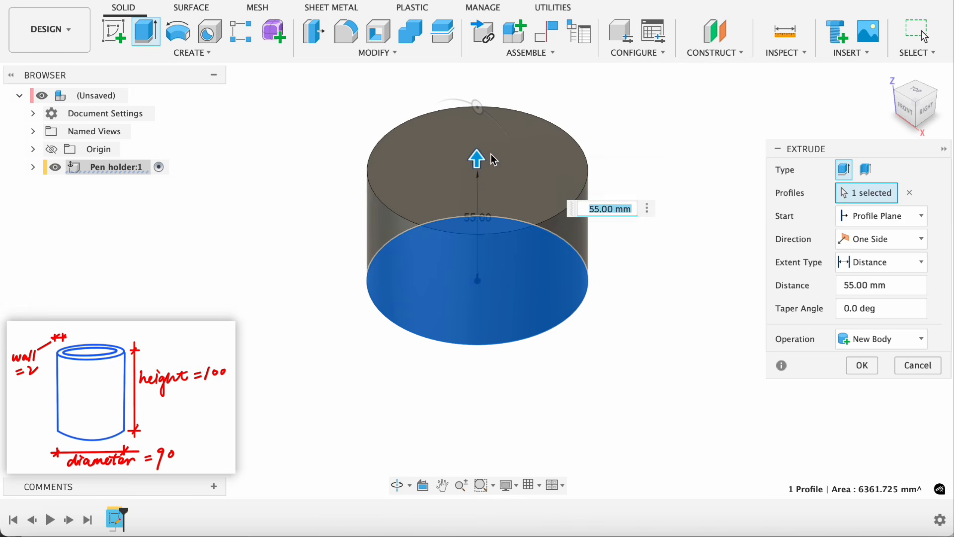
text(h)
key(Return)
key(Return)
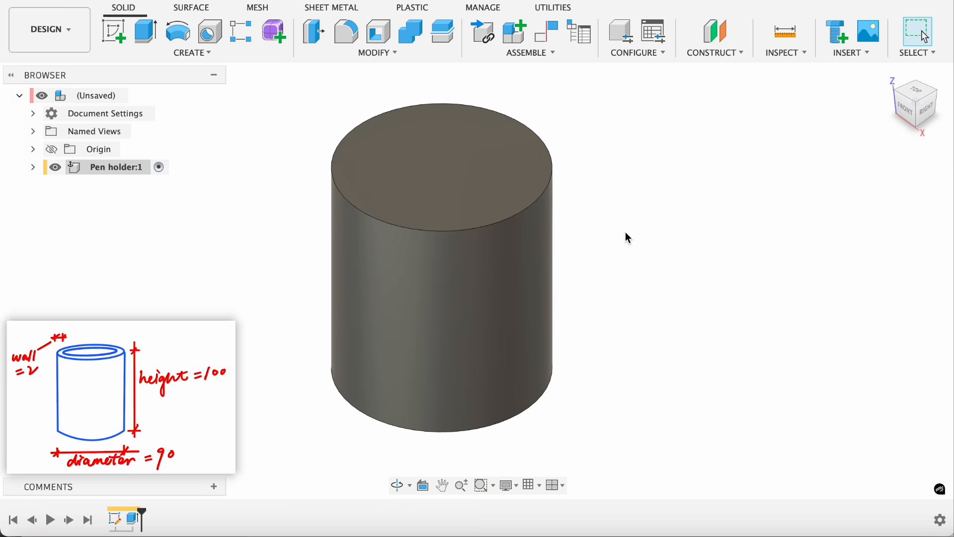
Shell the cylinder inward from its top face, using the wall parameter as the inside thickness.
click(377, 34)
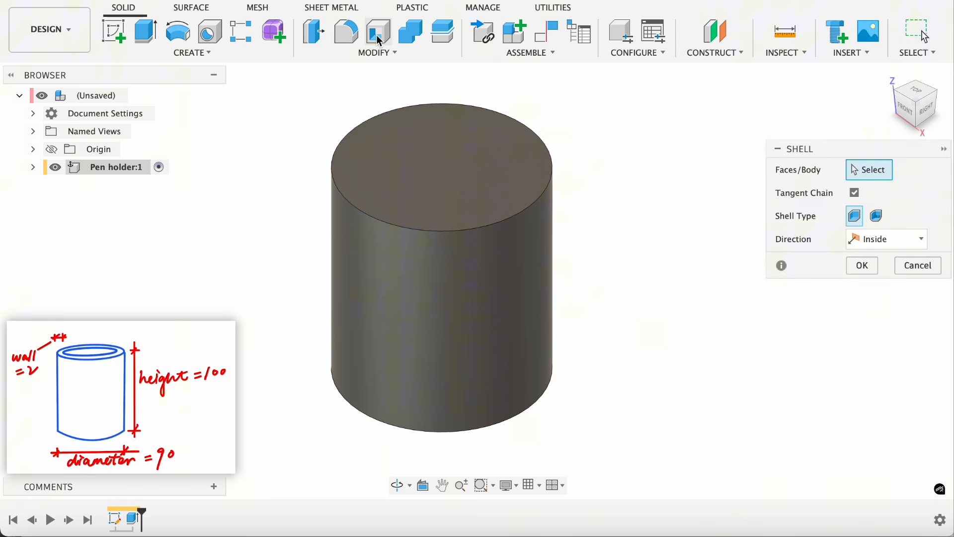
click(438, 168)
text(wall)
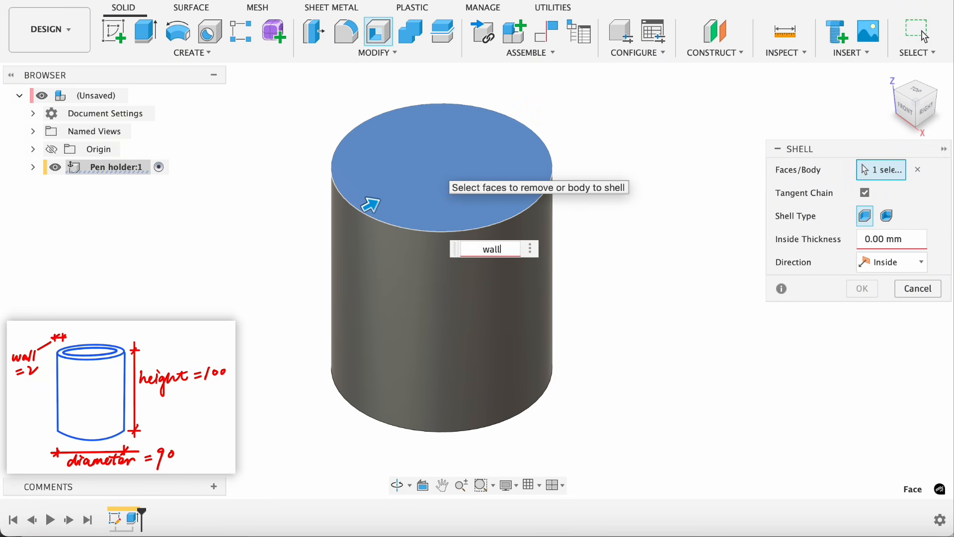
key(Return)
mouse_move(915, 106)
mouse_down()
mouse_move(917, 149)
mouse_move(916, 105)
mouse_up()
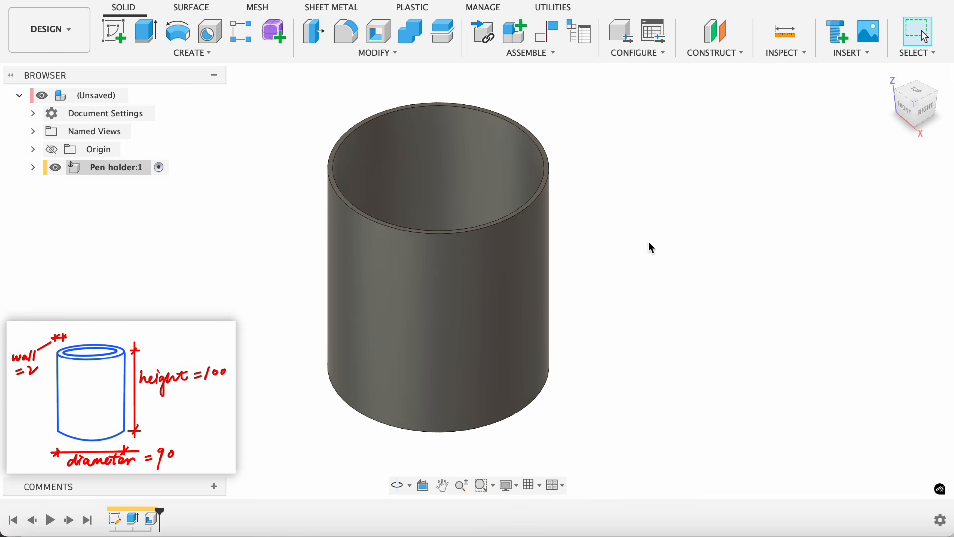
Chamfer the outer bottom edge, the inner bottom edge and the outer top edge of the holder by 1 mm.
click(385, 54)
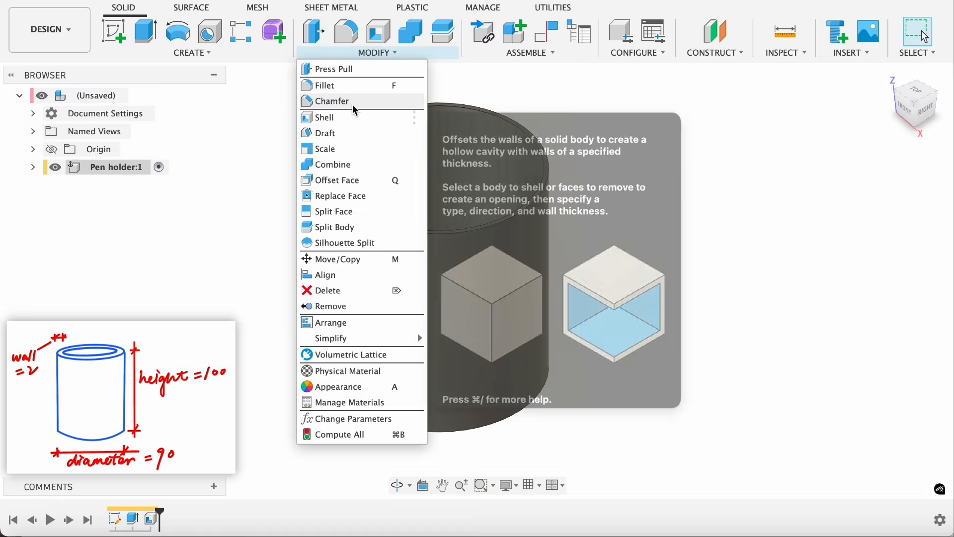
click(355, 105)
click(532, 403)
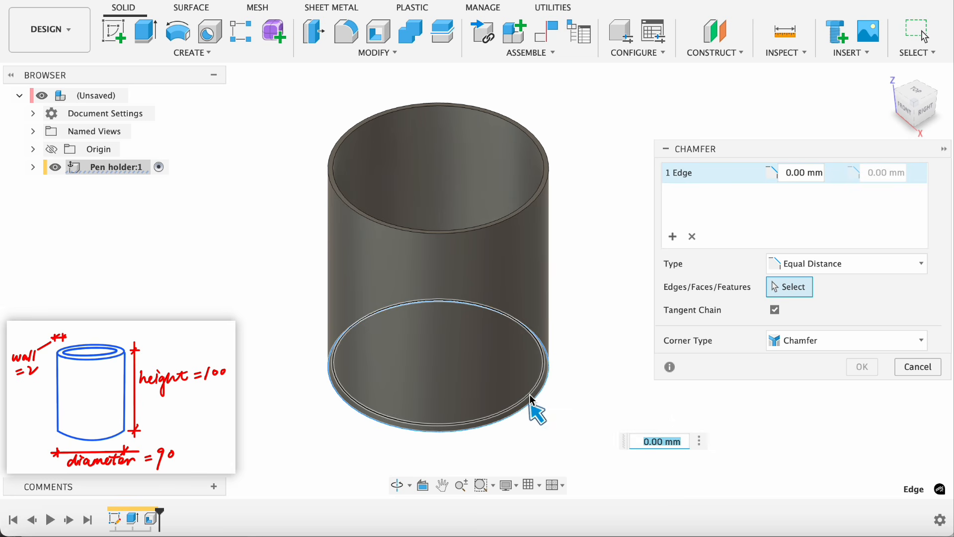
click(531, 398)
click(512, 226)
text(1)
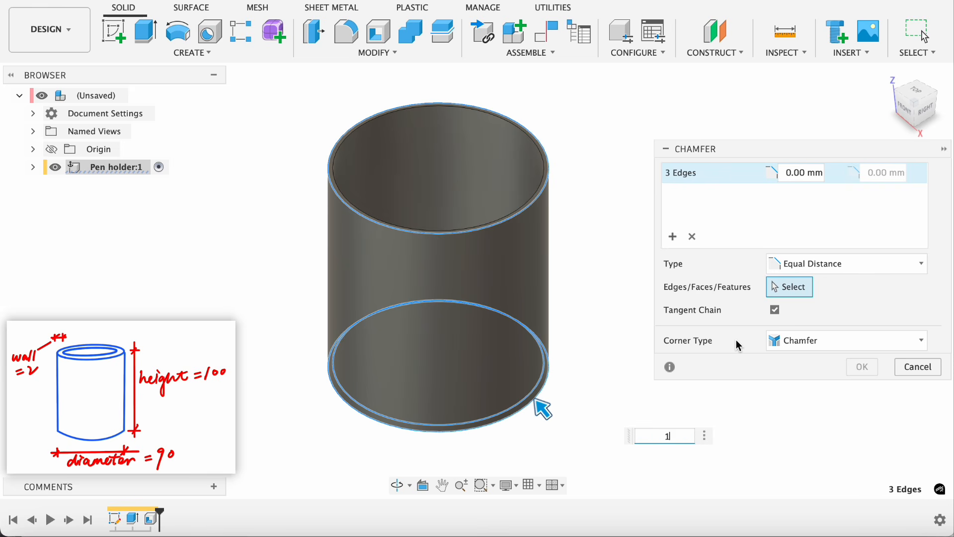
key(Return)
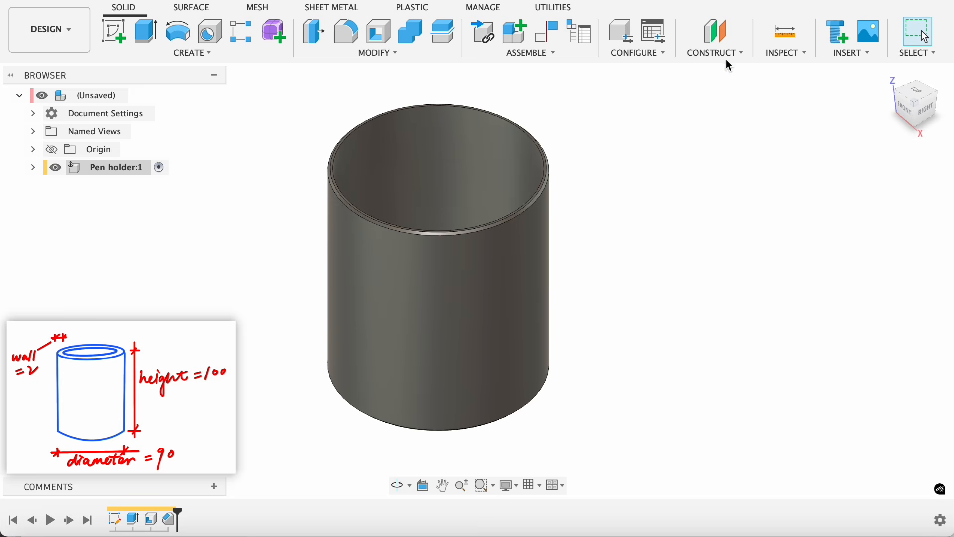
Create a section analysis on the YZ plane to inspect the holder's interior, and hide the analysis.
click(762, 53)
click(792, 211)
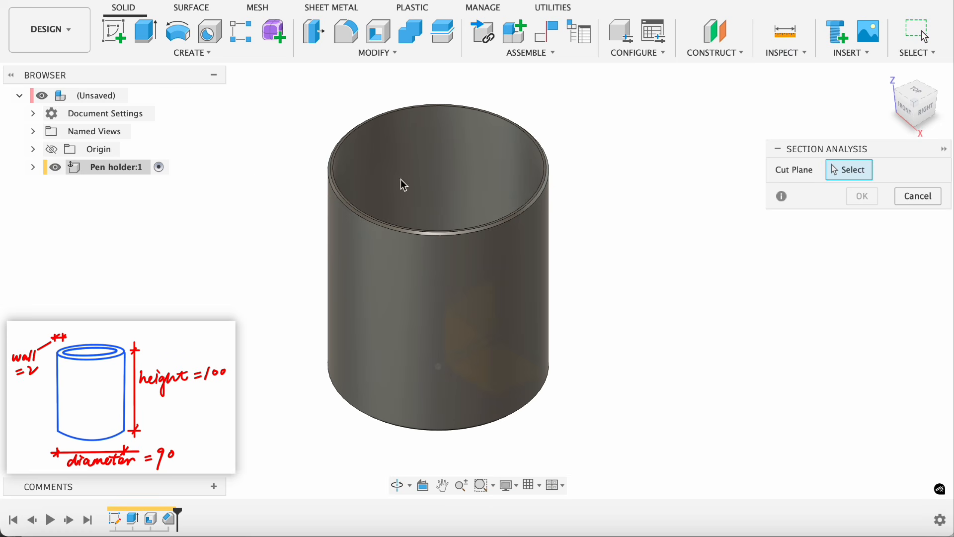
click(32, 149)
click(101, 274)
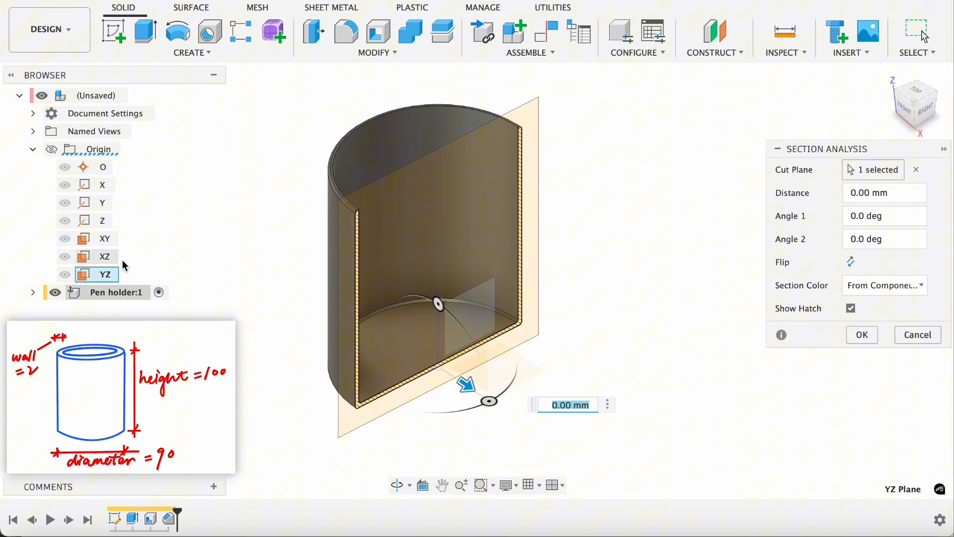
click(862, 334)
scroll(494, 345, up, 5)
scroll(581, 300, down, 8)
click(51, 293)
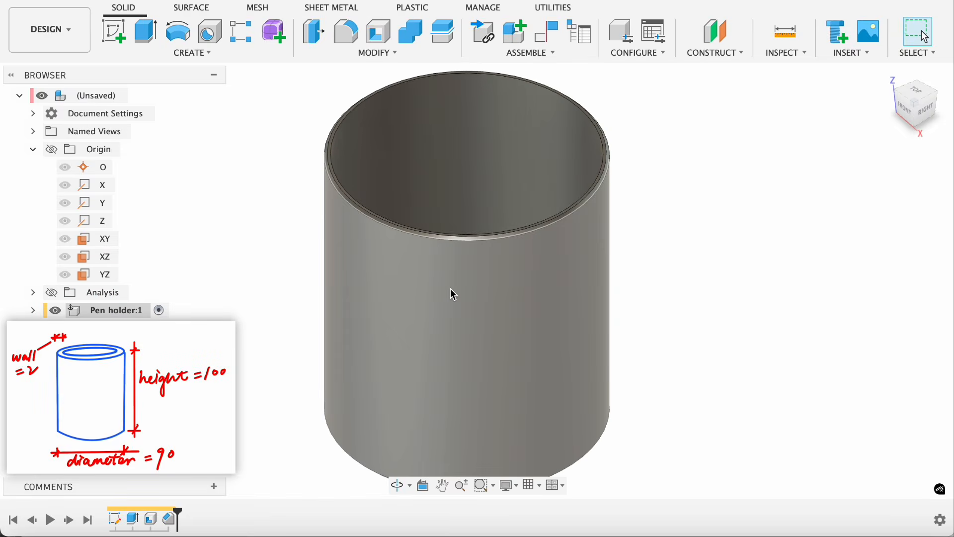
Measure the width of one knurl diamond between its two opposite side corners.
scroll(452, 265, down, 3)
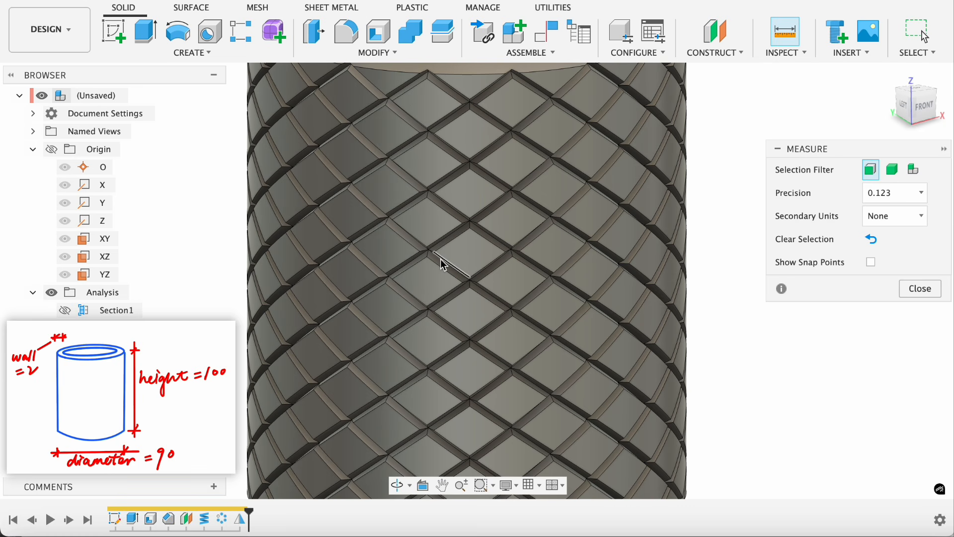
click(428, 251)
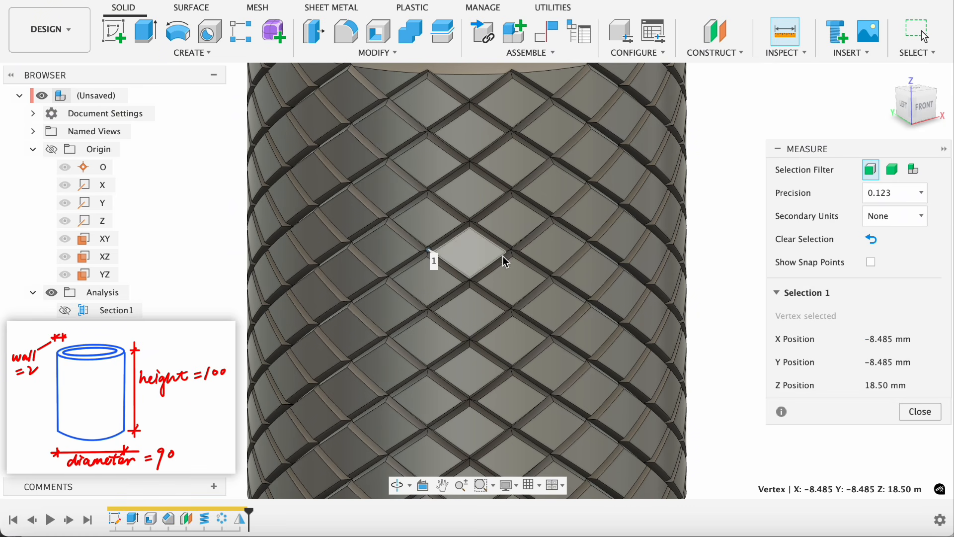
click(513, 256)
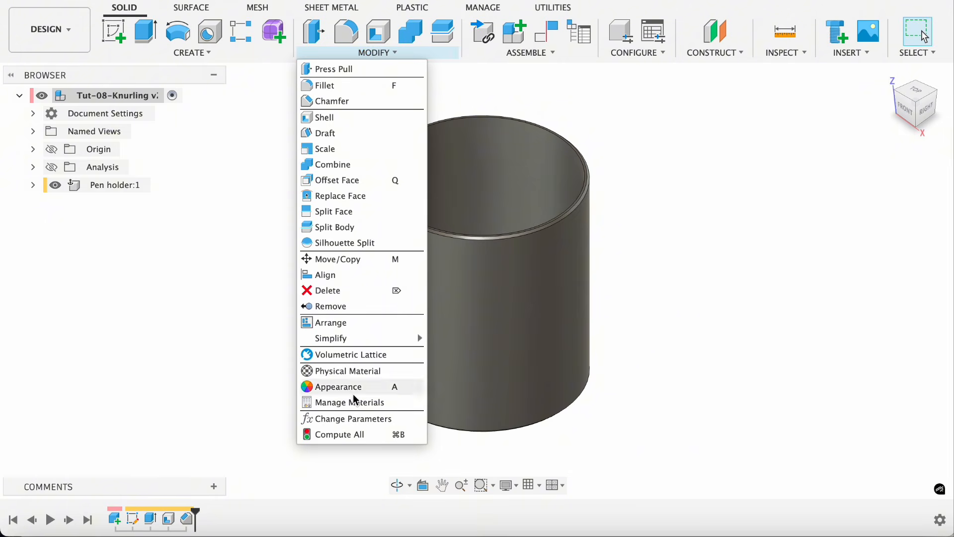
Add a user parameter named knurl_pitch in mm with the expression 5.
click(351, 422)
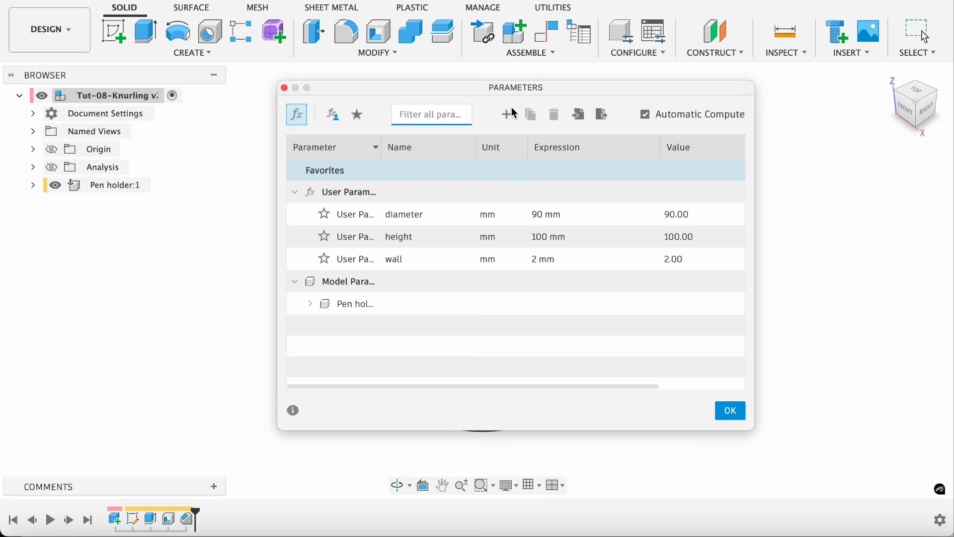
click(507, 113)
text(knurl_pitch)
key(Tab)
text(5)
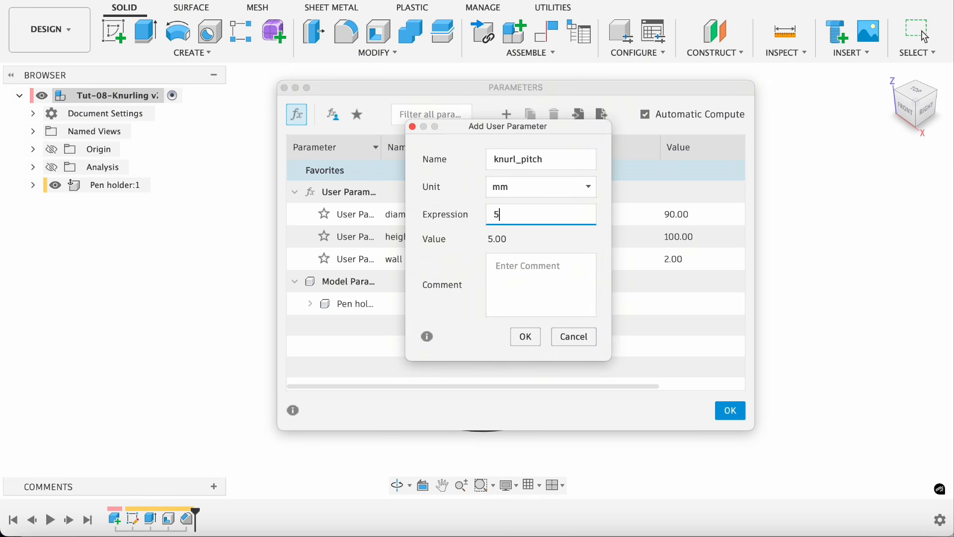
click(525, 336)
Add a unitless user parameter named knurl_number with the expression round(diameter*PI/knurl_pitch), and close the parameters.
click(499, 113)
text(kn)
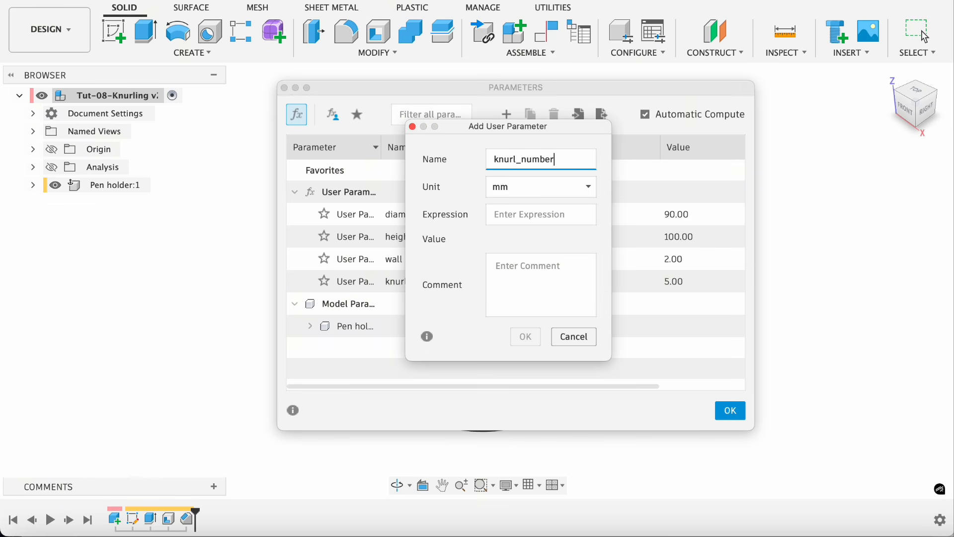
click(515, 213)
text(round)
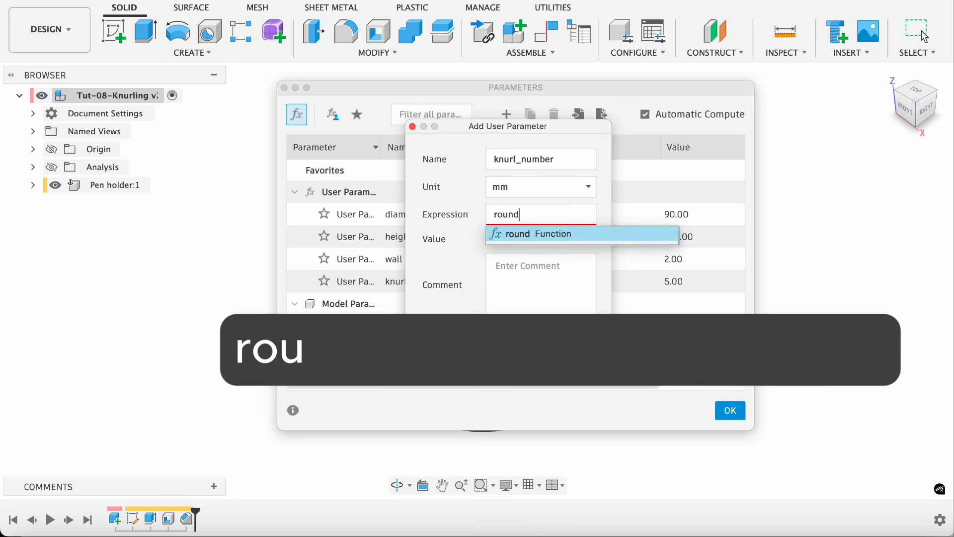
text((diameter*P)
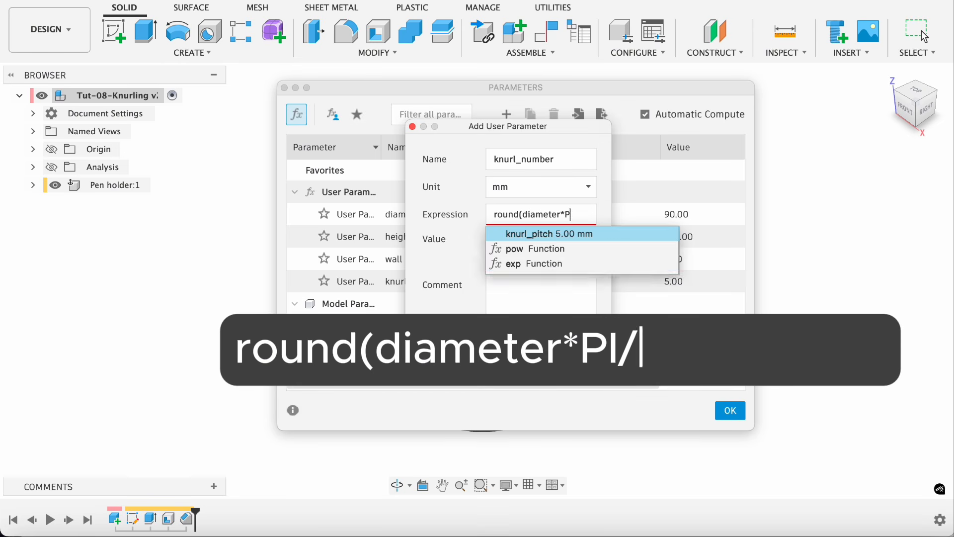
text(I/knurl_pitch))
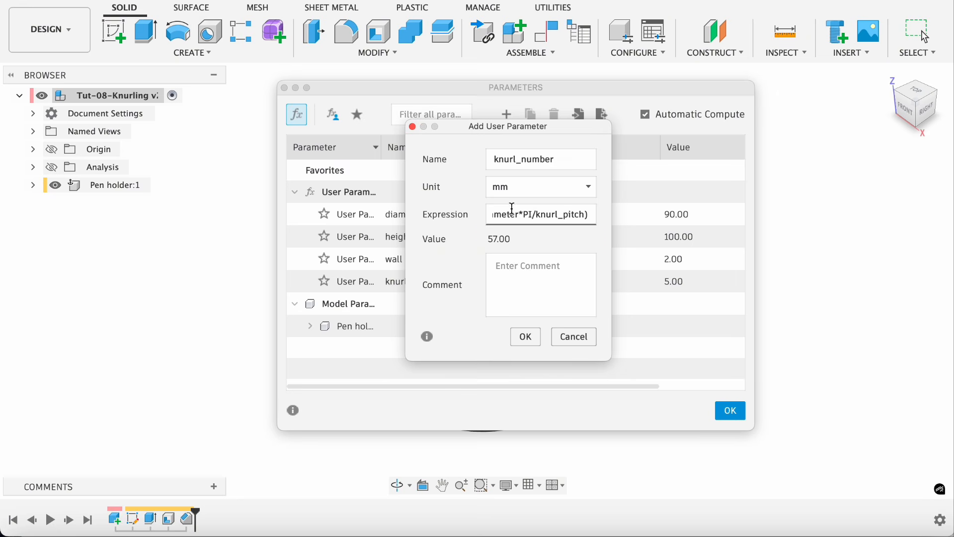
click(516, 179)
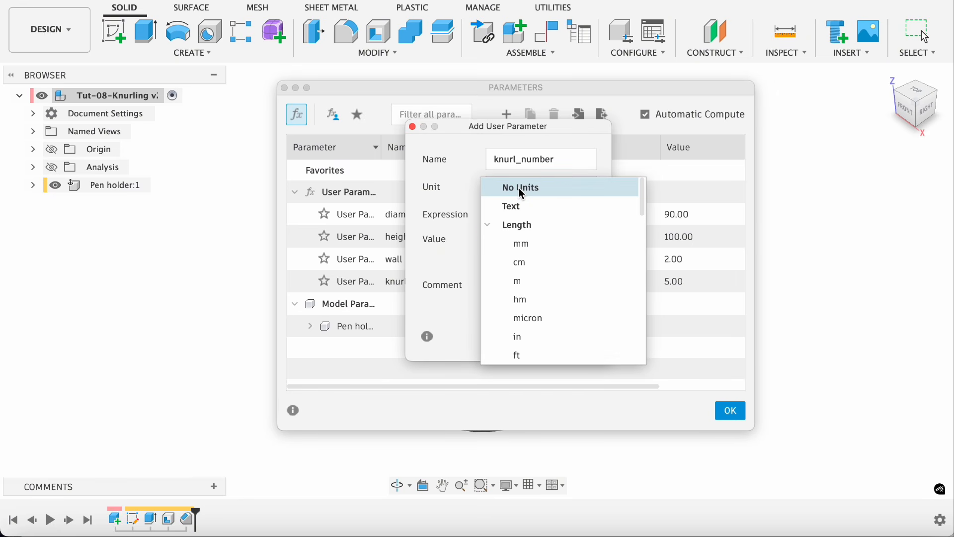
click(521, 189)
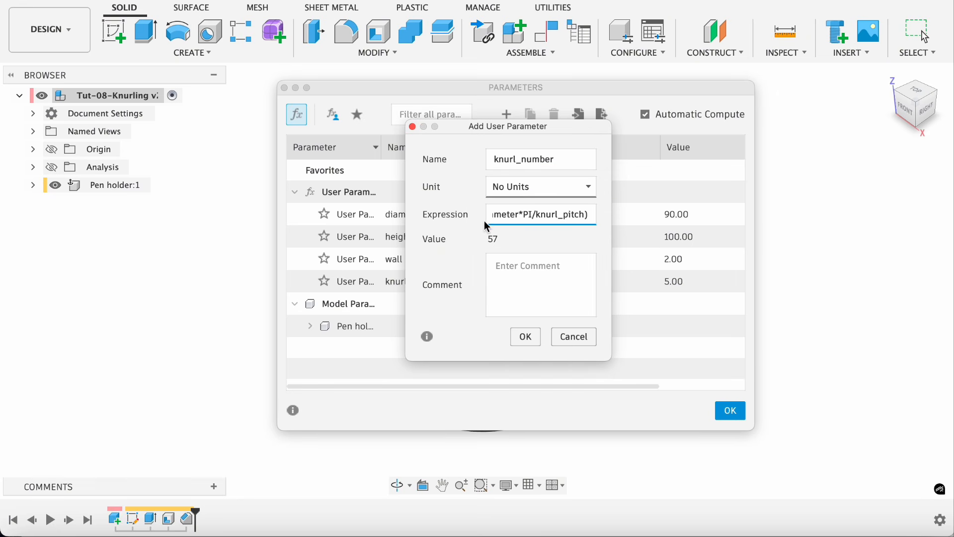
click(526, 337)
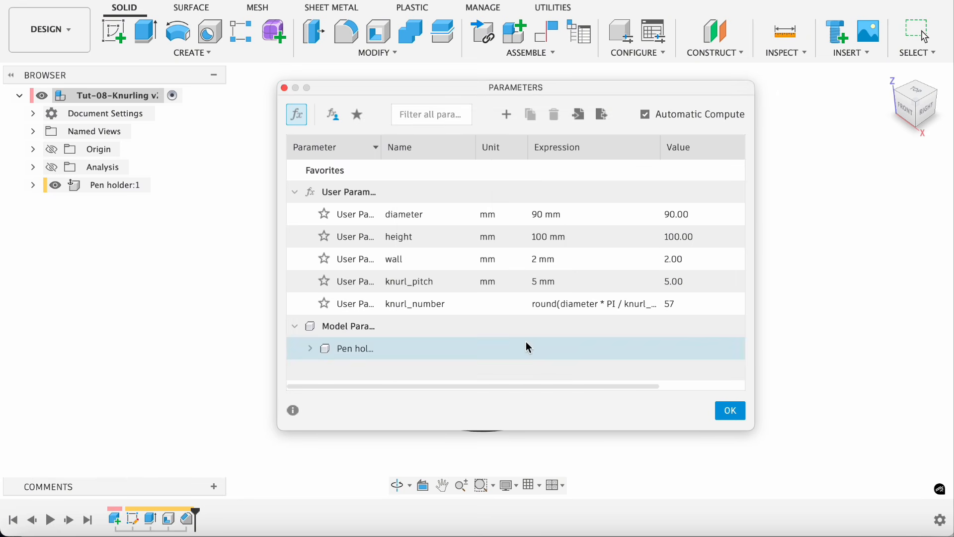
click(730, 413)
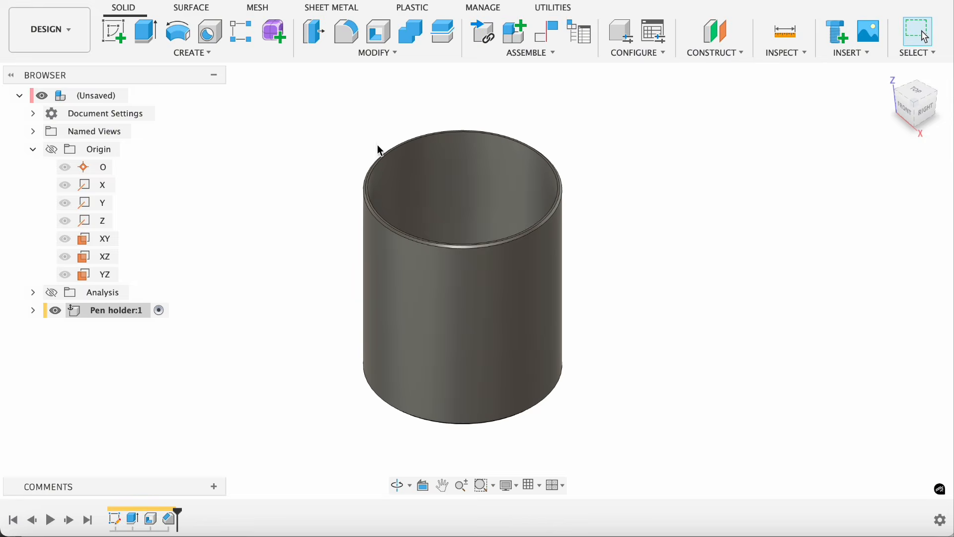
Create a construction plane offset -2 mm from the holder's bottom face.
click(717, 32)
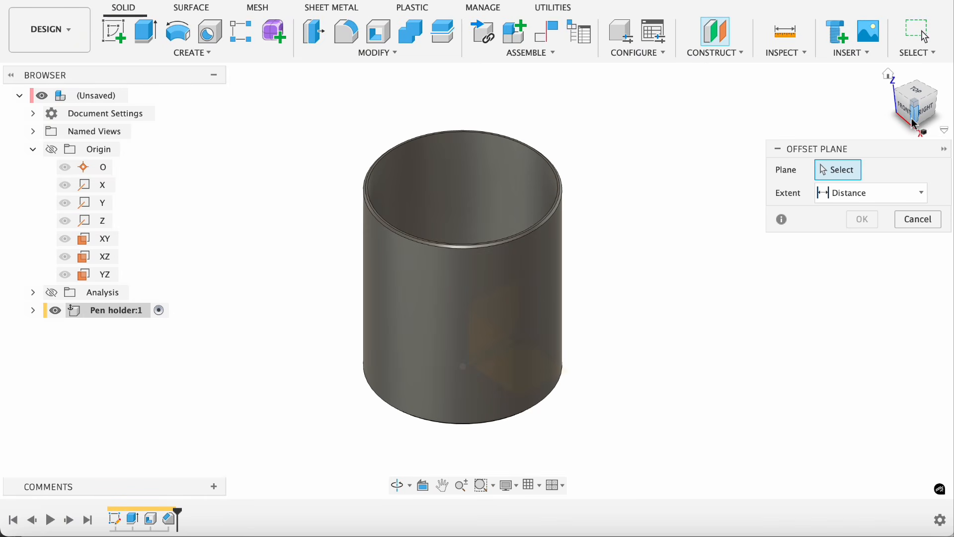
drag(914, 123, 909, 84)
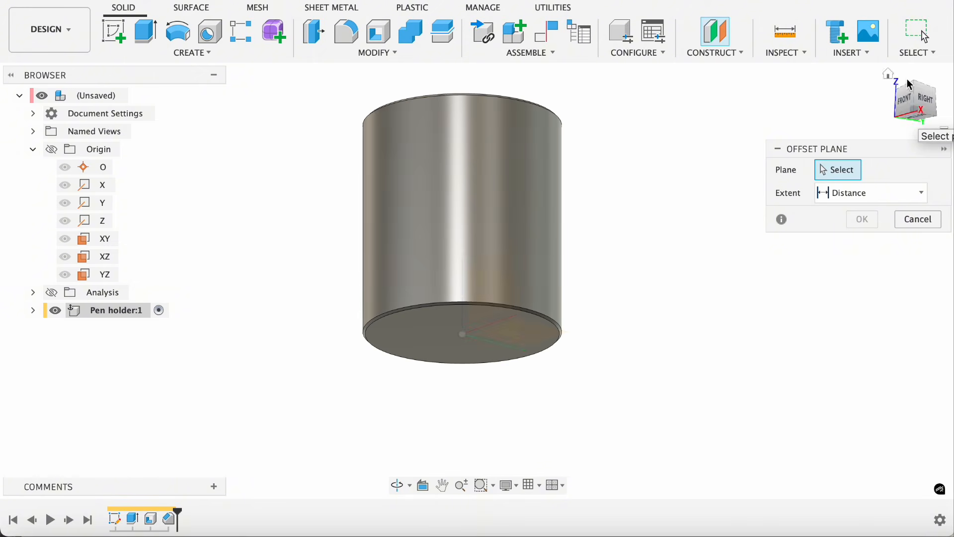
click(442, 324)
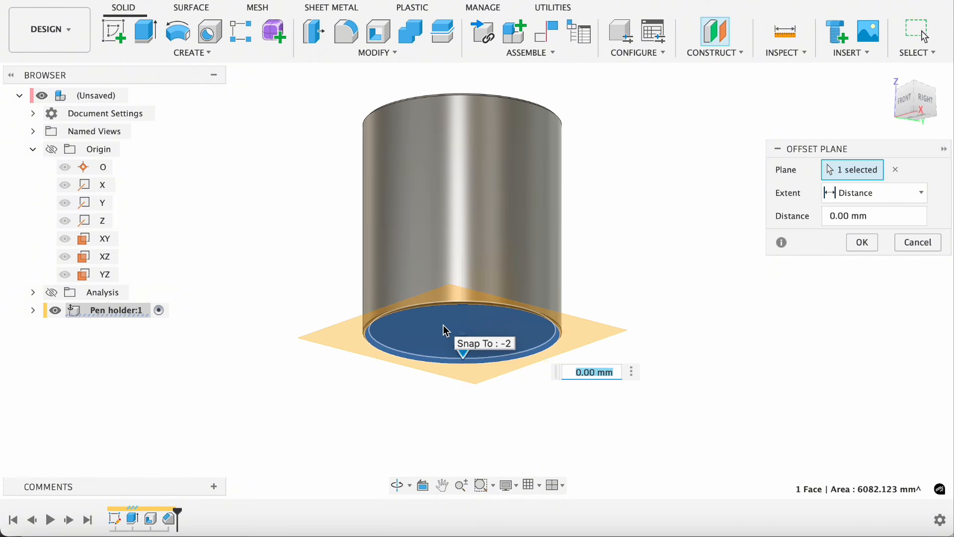
text(-2)
key(Return)
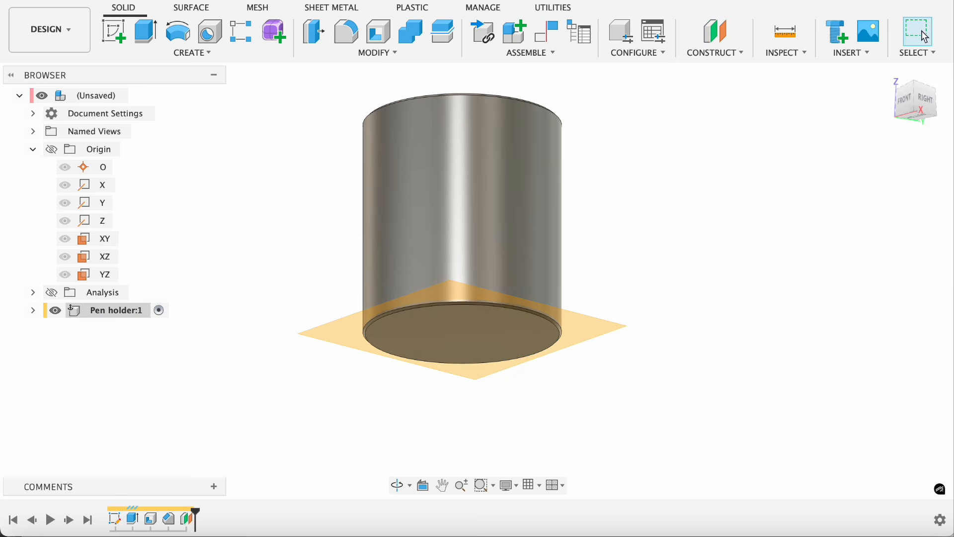
Start a coil on the offset plane, centred on the holder's axis, with its diameter driven by the diameter parameter.
drag(926, 110, 900, 142)
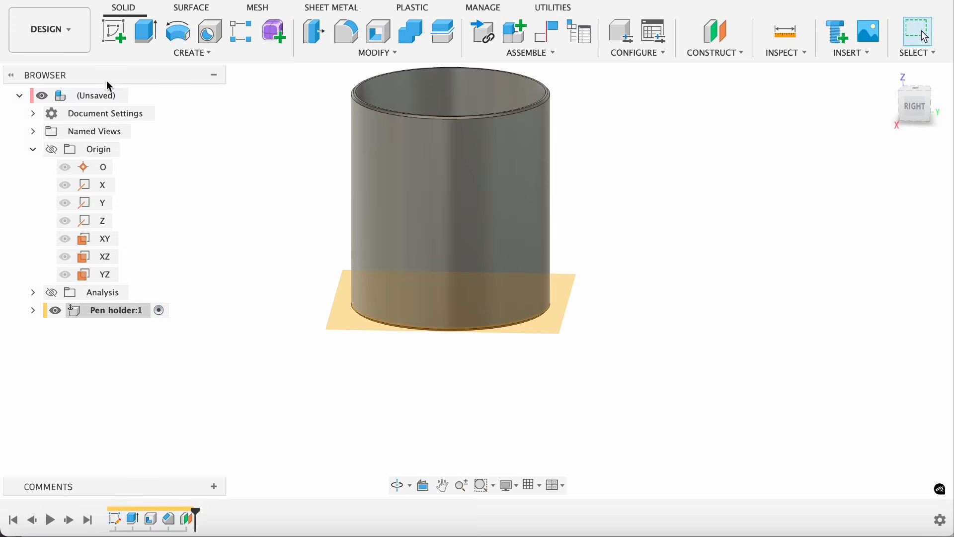
click(192, 52)
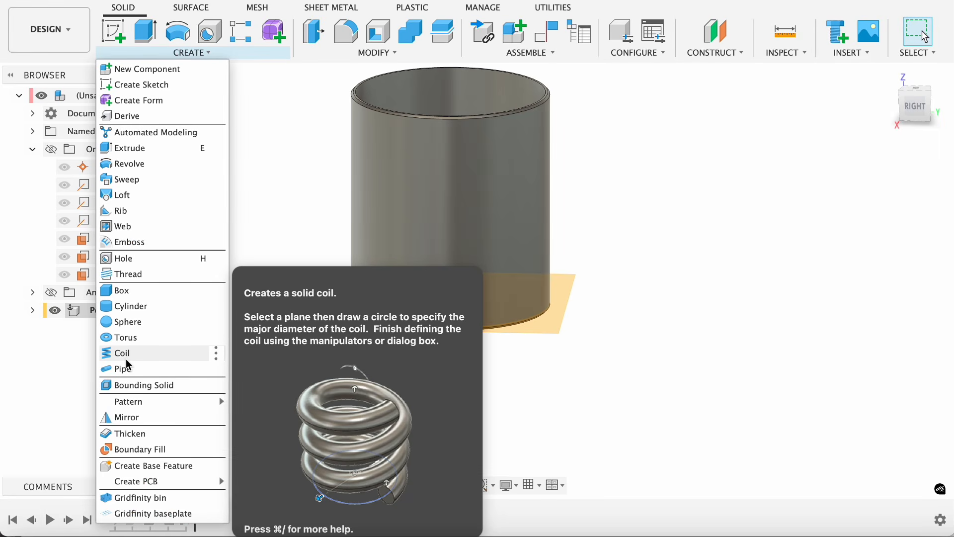
click(124, 354)
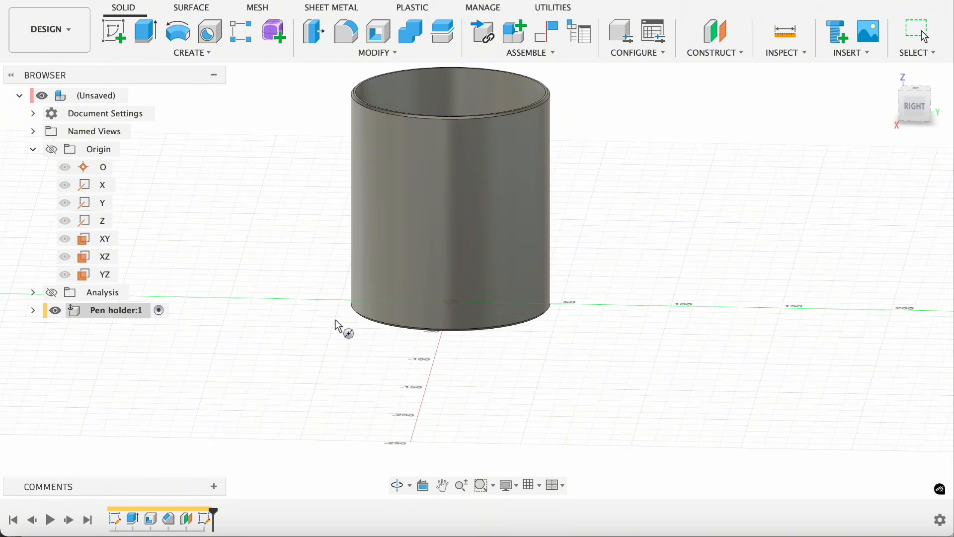
click(335, 324)
click(452, 312)
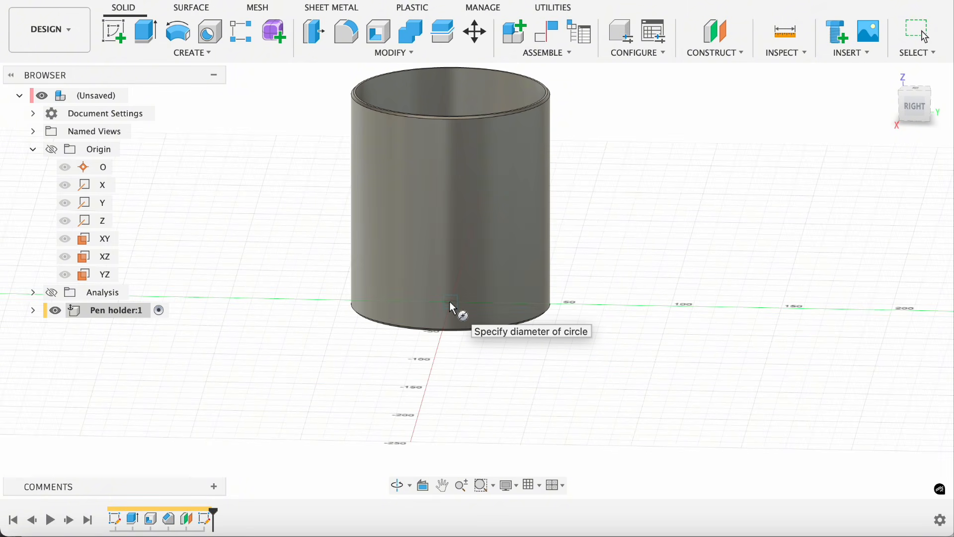
text(diameter)
key(Tab)
key(Return)
Set the coil's height to -height+2+2 and its revolutions to 0.5.
click(895, 285)
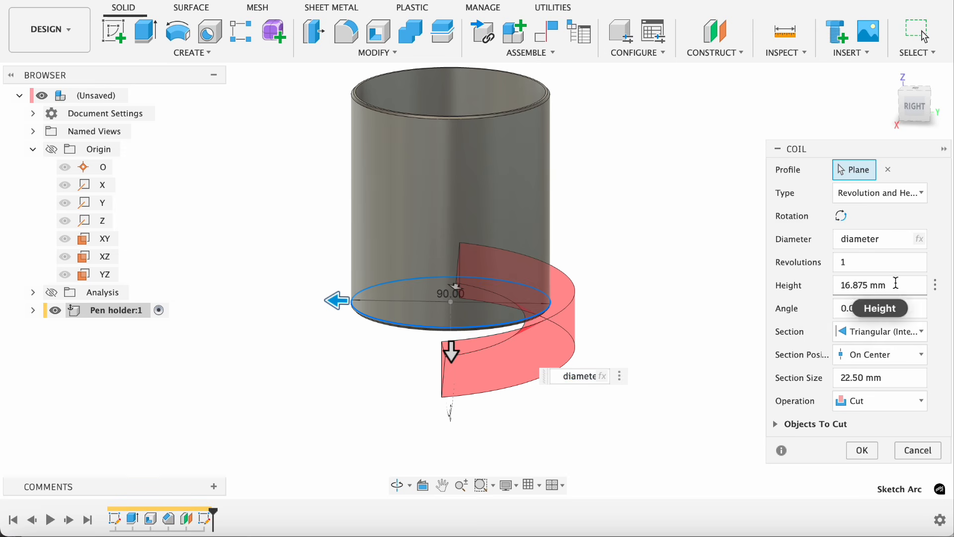
drag(451, 353, 450, 160)
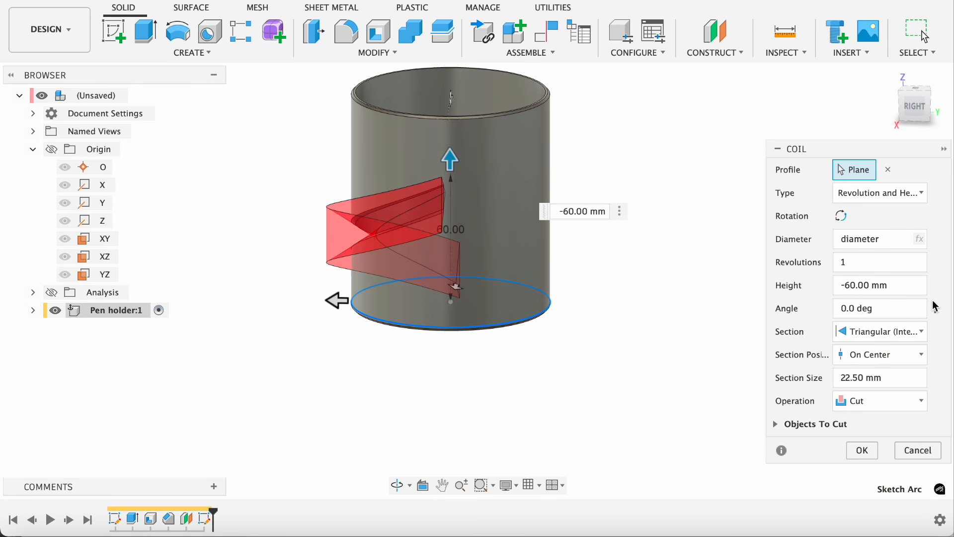
text(-height)
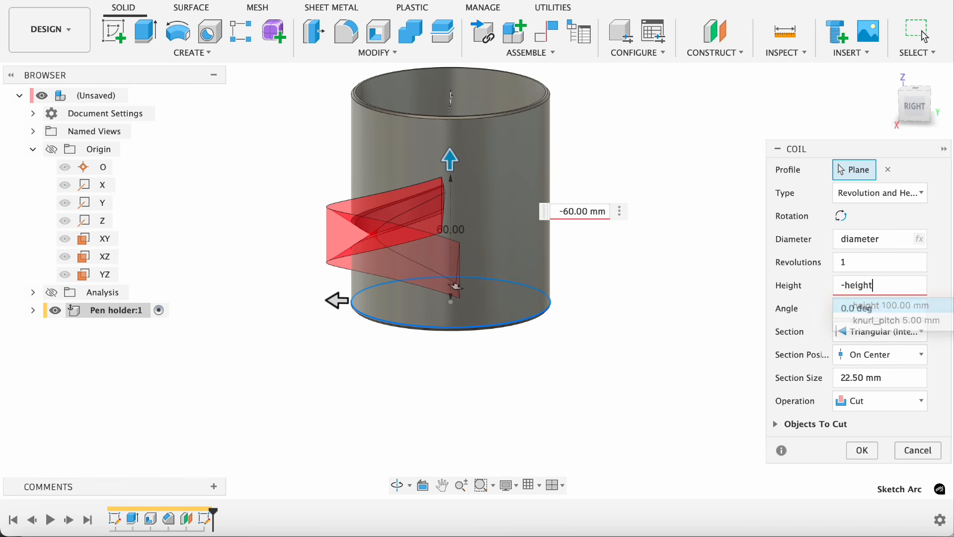
key(Return)
text(+2+2)
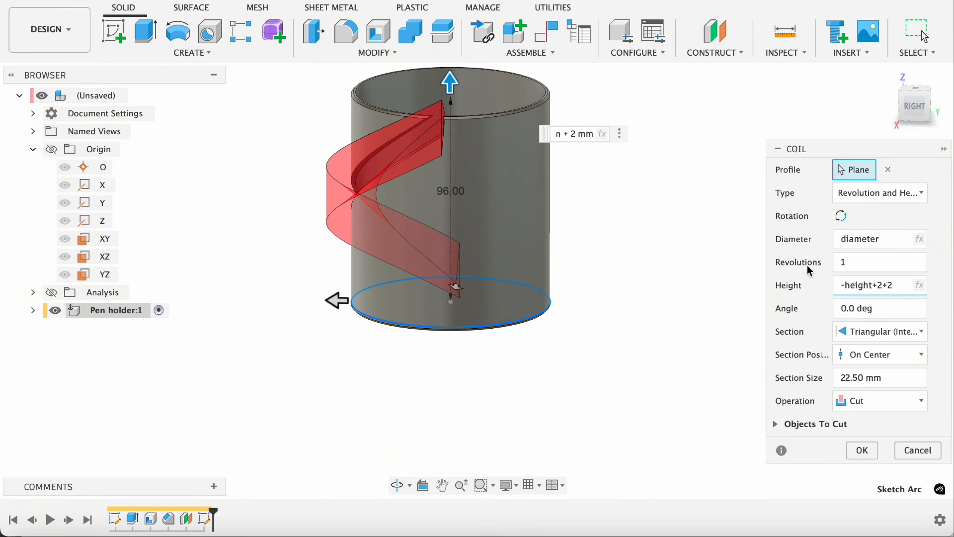
click(865, 263)
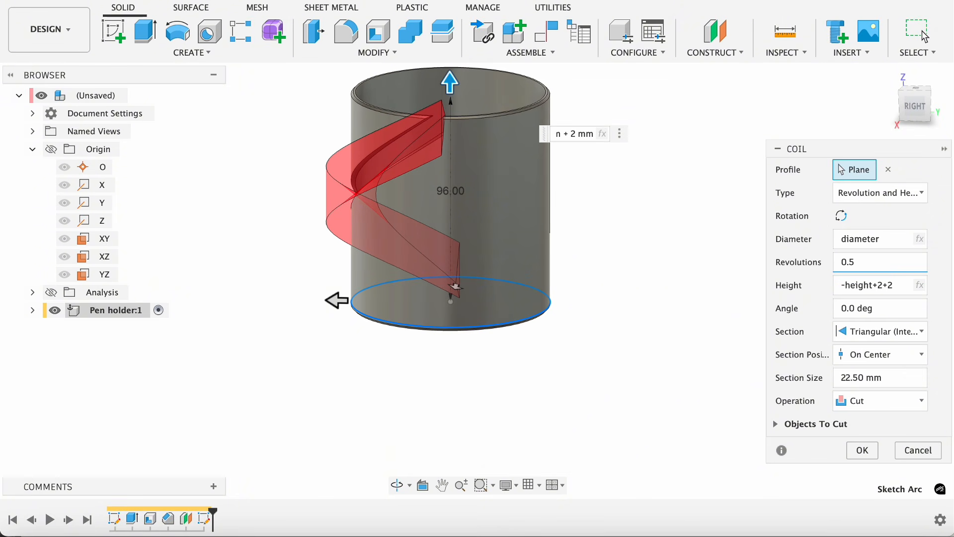
Give the coil a Triangular (Internal) section with a size of 1 mm and cut it into the holder.
click(879, 332)
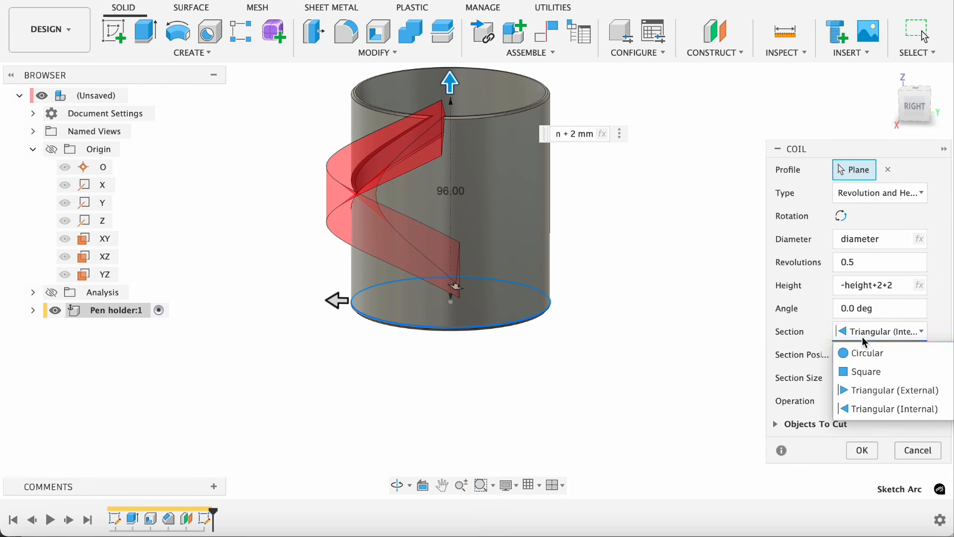
click(879, 408)
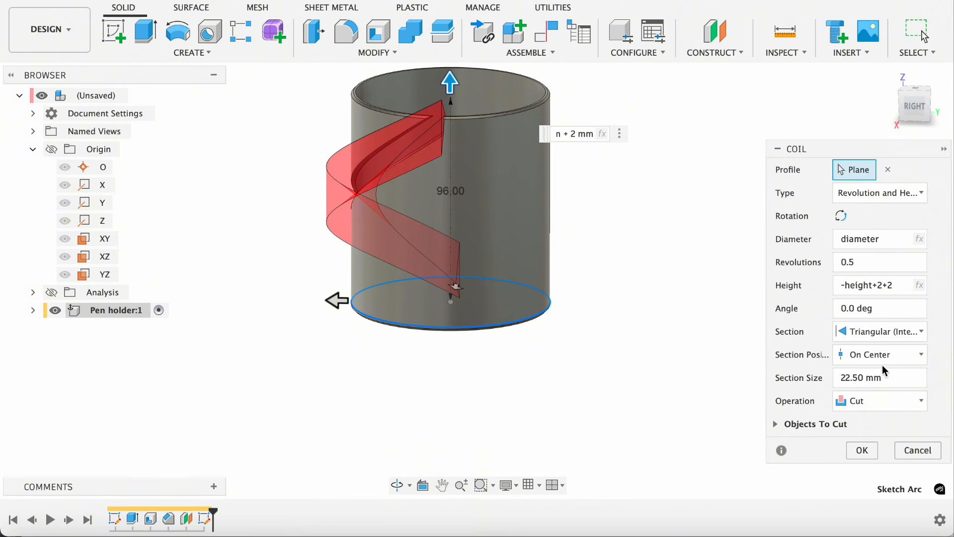
drag(895, 377, 785, 373)
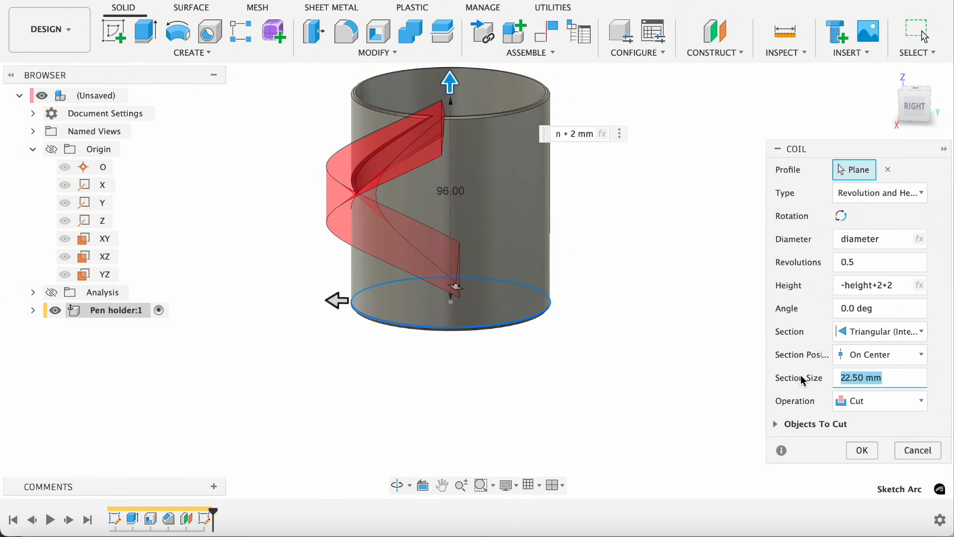
text(1)
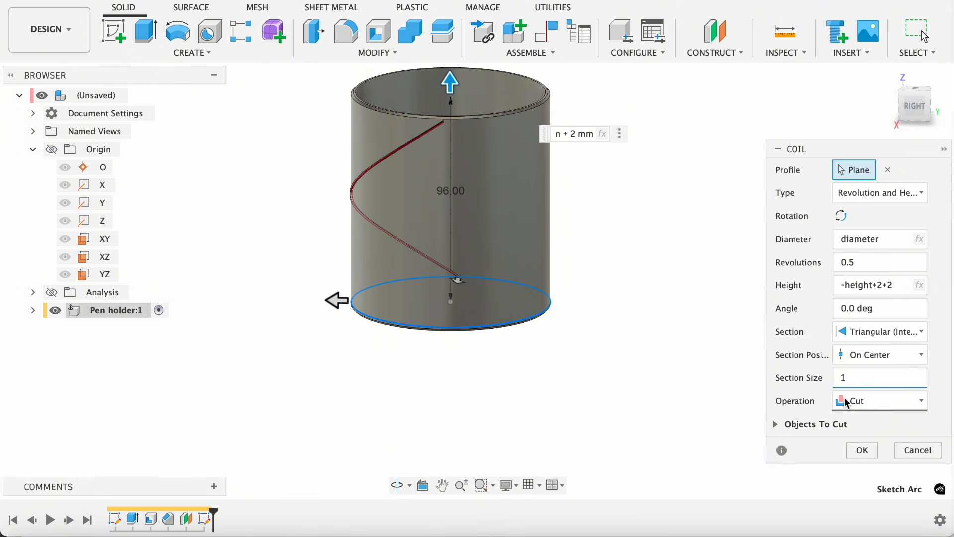
click(869, 455)
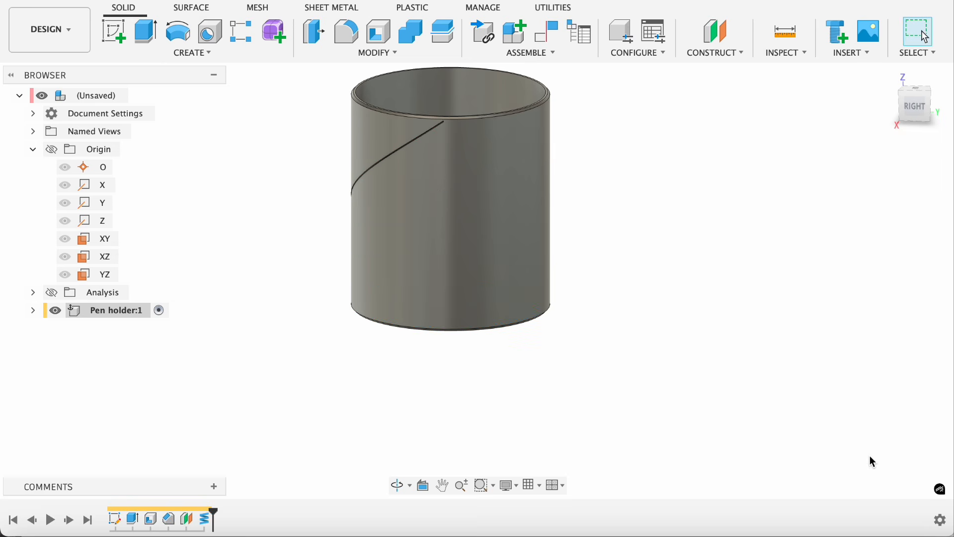
Start a circular pattern of the coil cut feature around the holder's axis, using the bottom circular edge as the axis reference.
drag(915, 107, 948, 108)
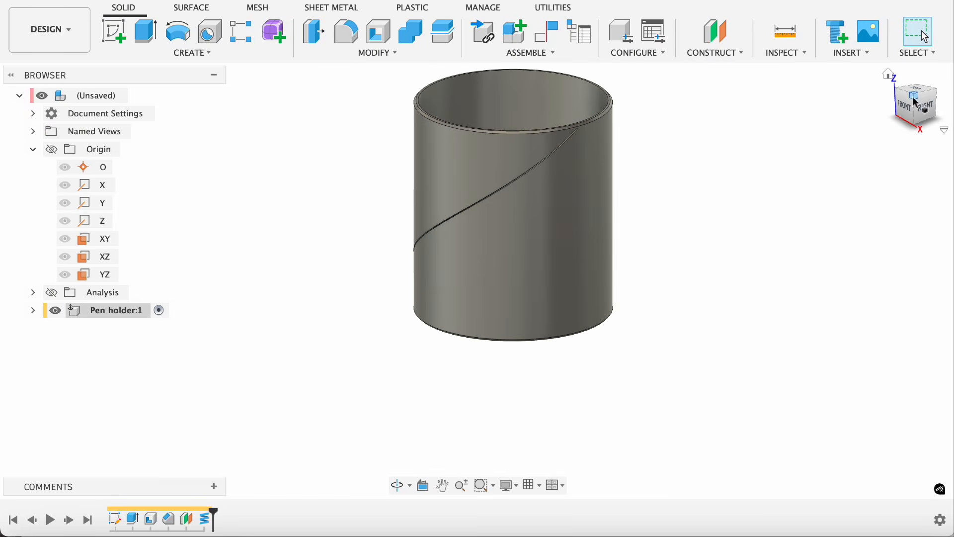
click(914, 97)
scroll(359, 340, down, 2)
scroll(577, 295, up, 3)
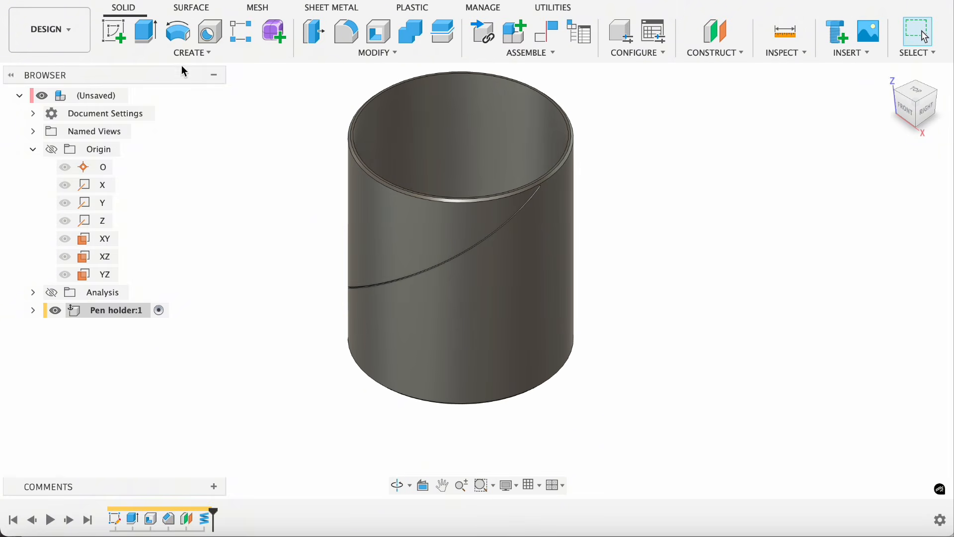
click(190, 51)
mouse_move(192, 400)
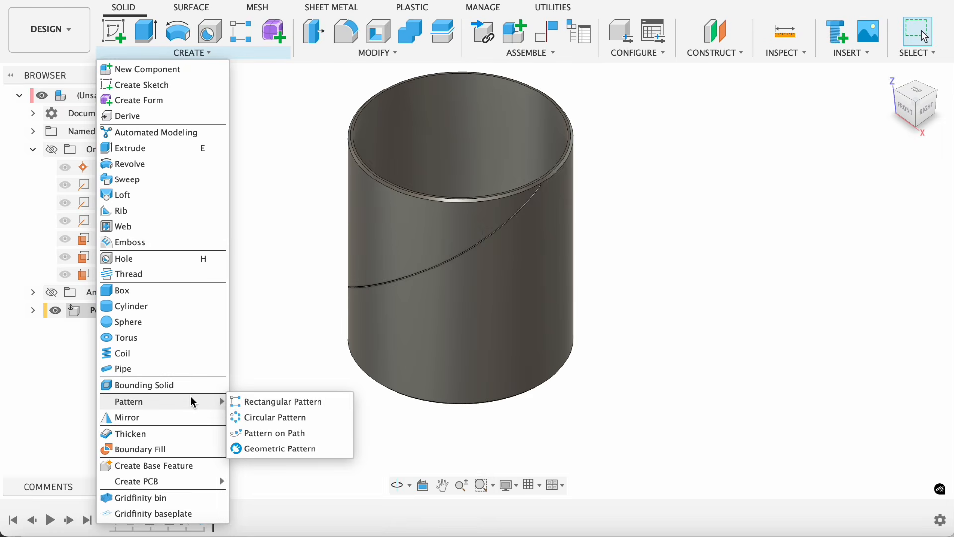
click(258, 419)
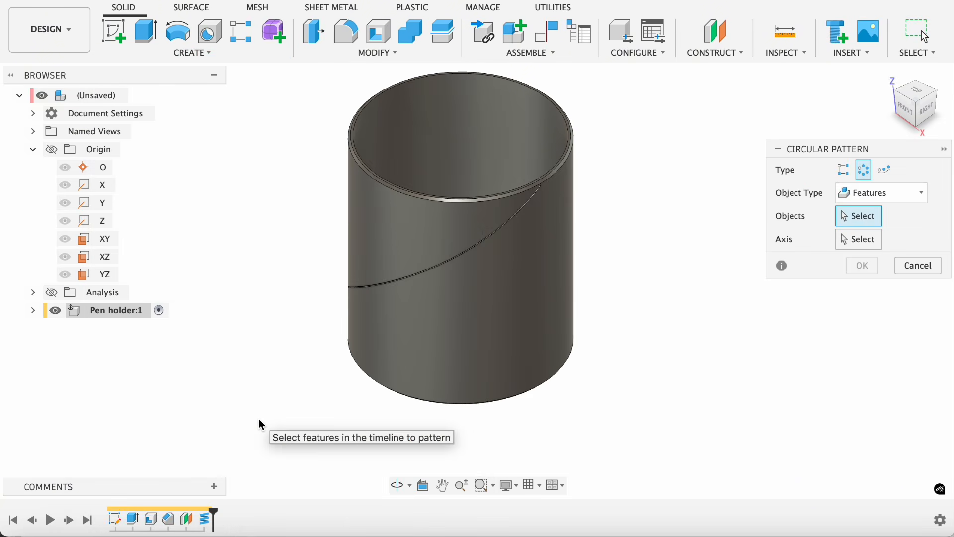
click(879, 193)
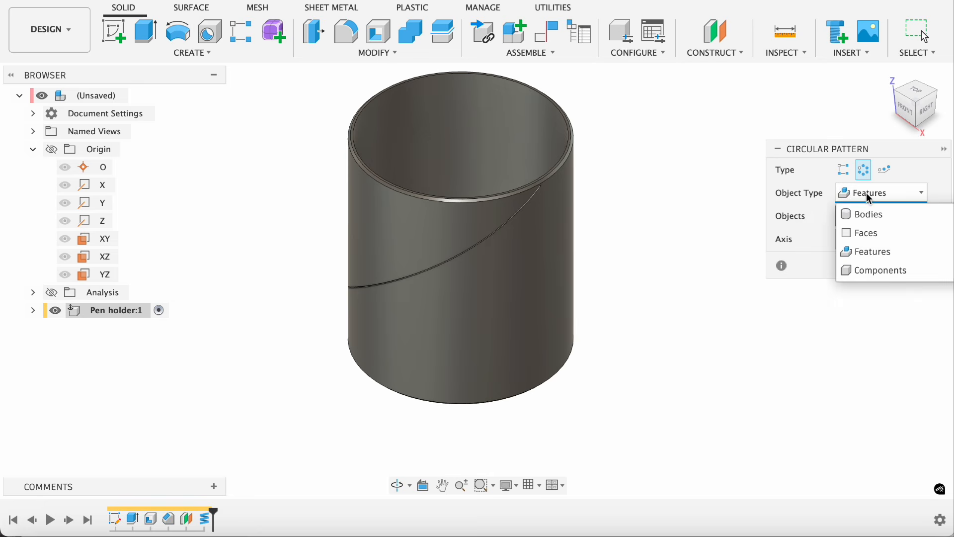
click(882, 249)
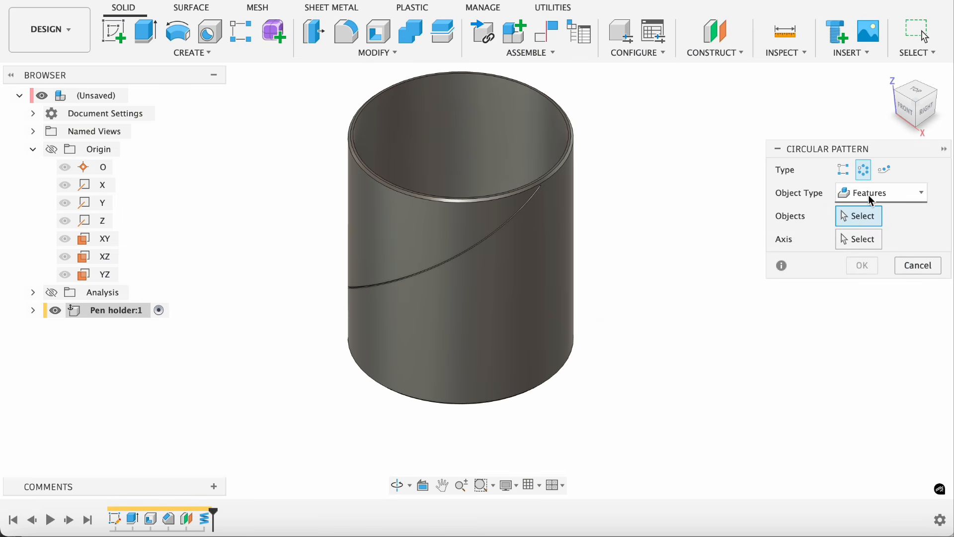
click(208, 519)
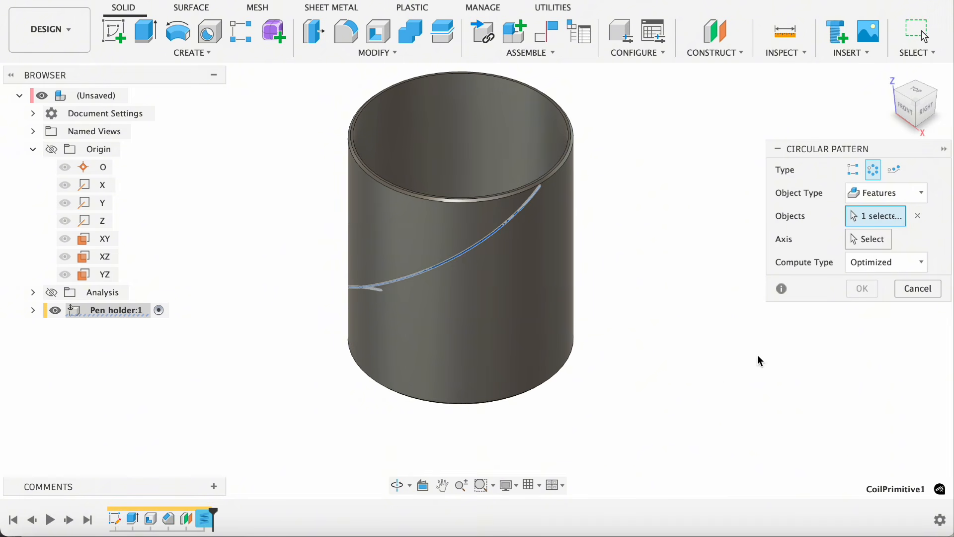
click(870, 238)
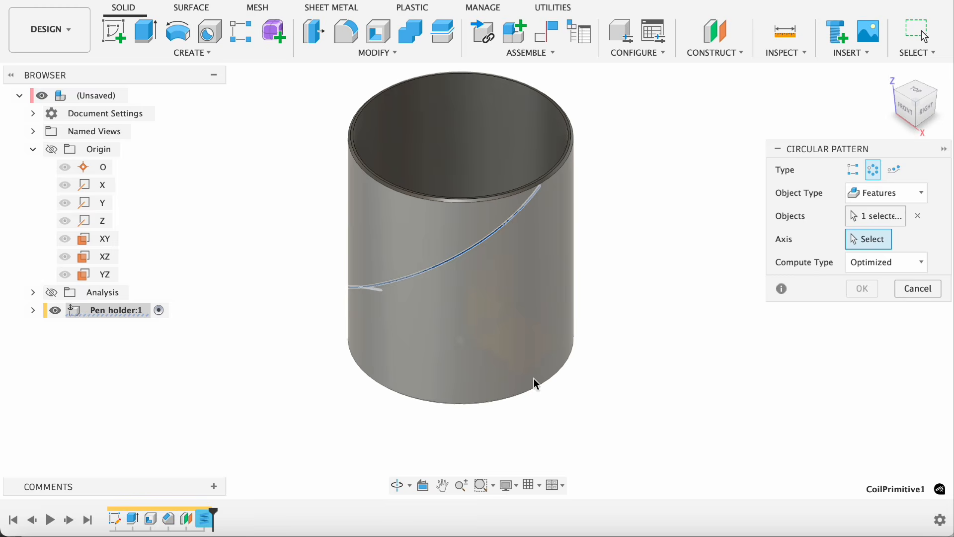
click(542, 391)
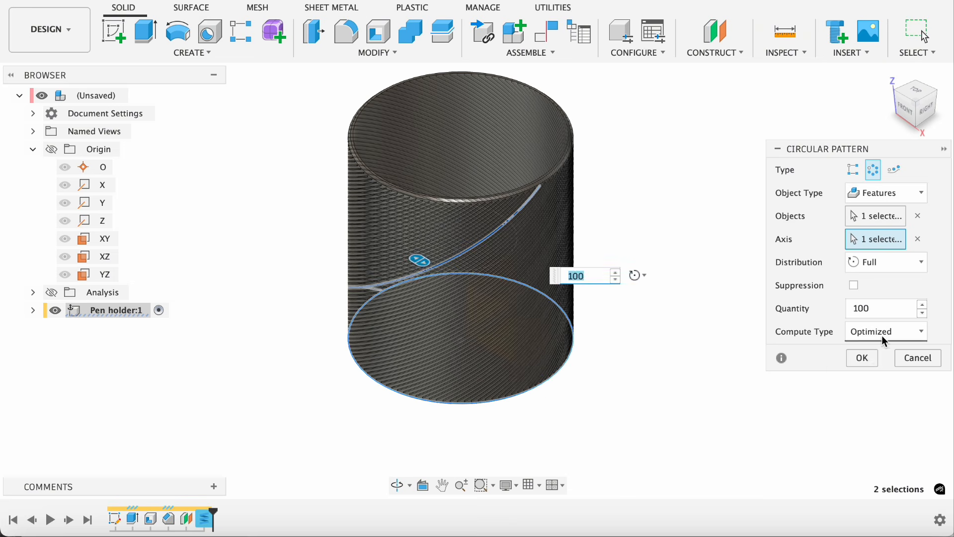
Set the circular pattern's quantity to the knurl_Number parameter and its compute type to Identical, and create the pattern.
click(879, 308)
text(nu)
key(Return)
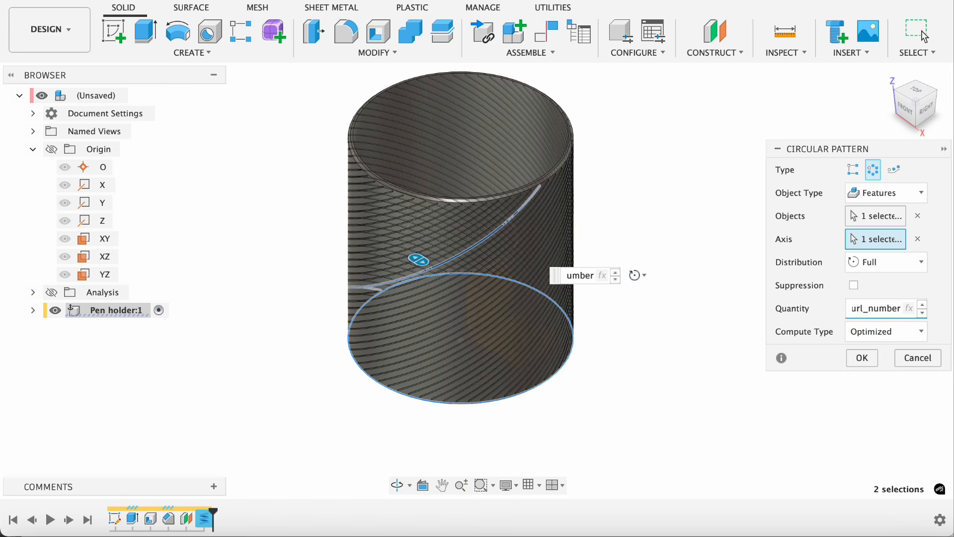
click(857, 339)
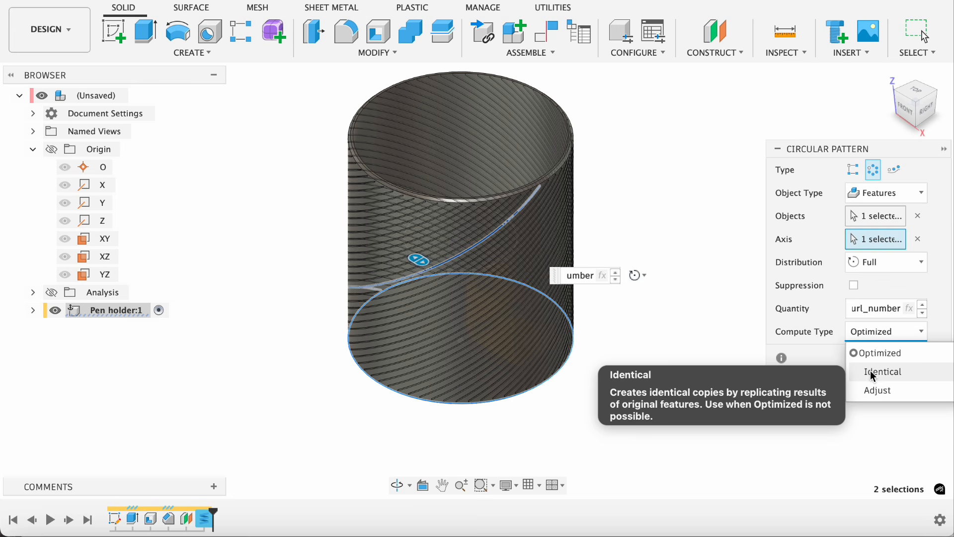
click(877, 373)
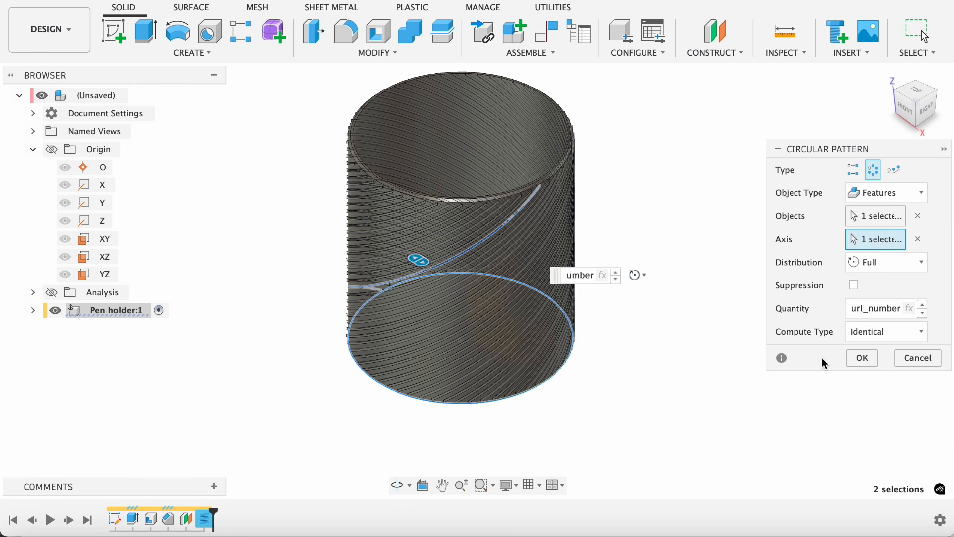
key(Return)
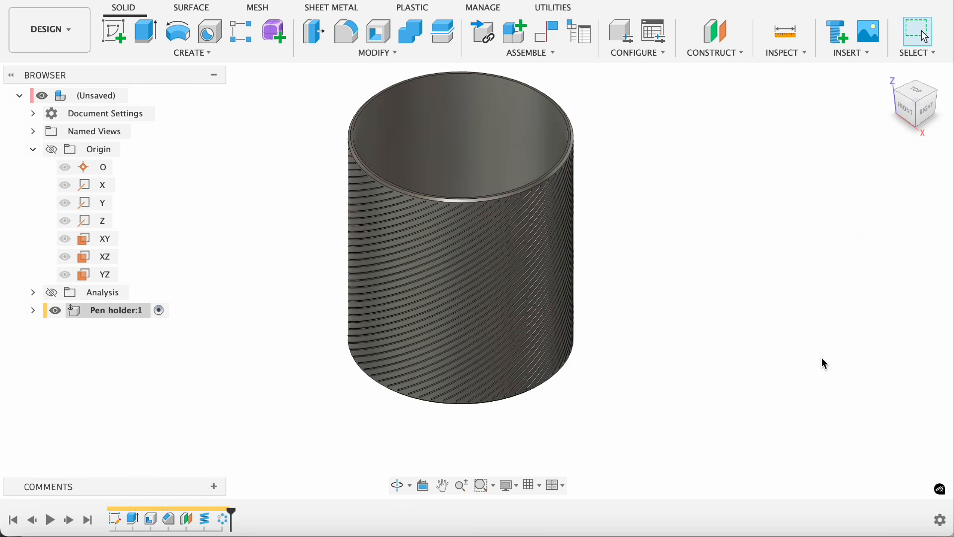
Mirror the coil cut and its circular pattern across the XZ plane as features, forming the crossed knurl.
click(201, 52)
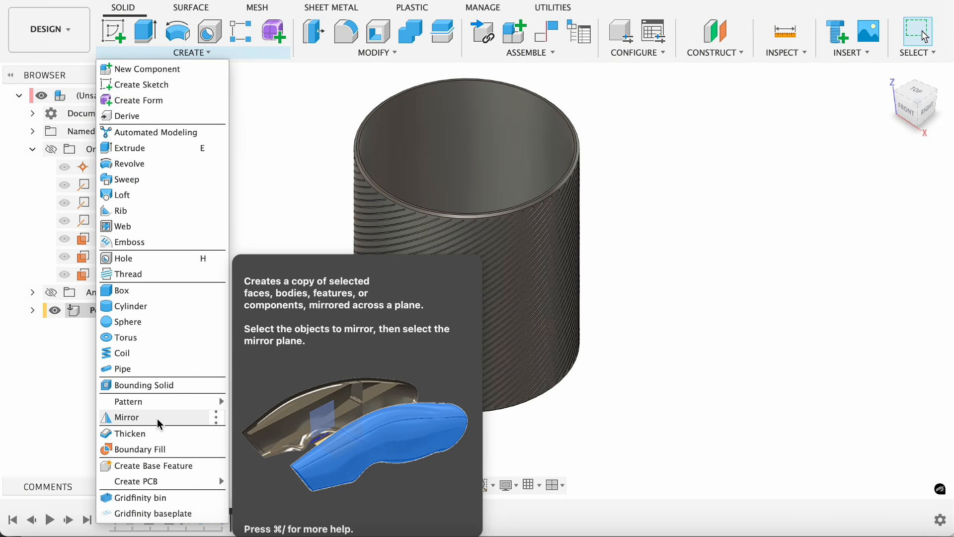
click(157, 418)
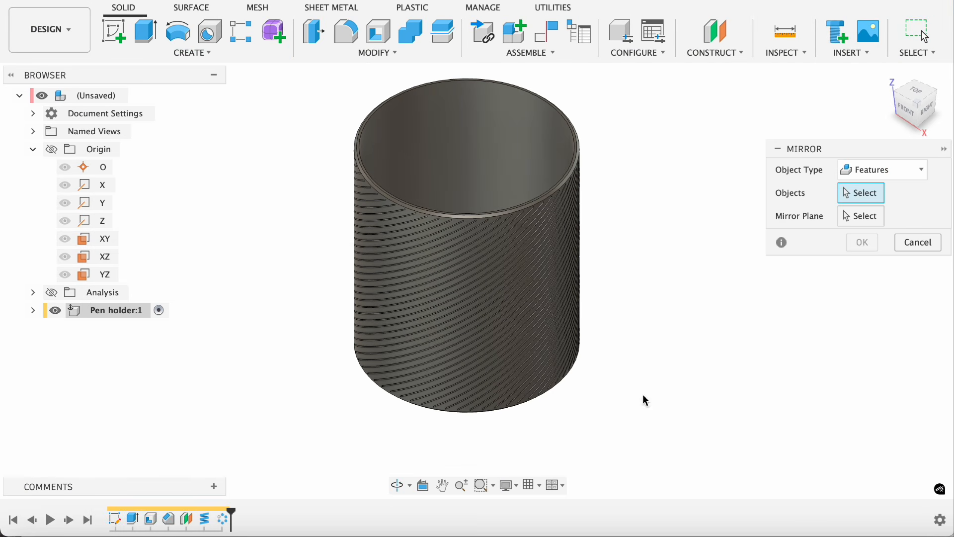
click(874, 170)
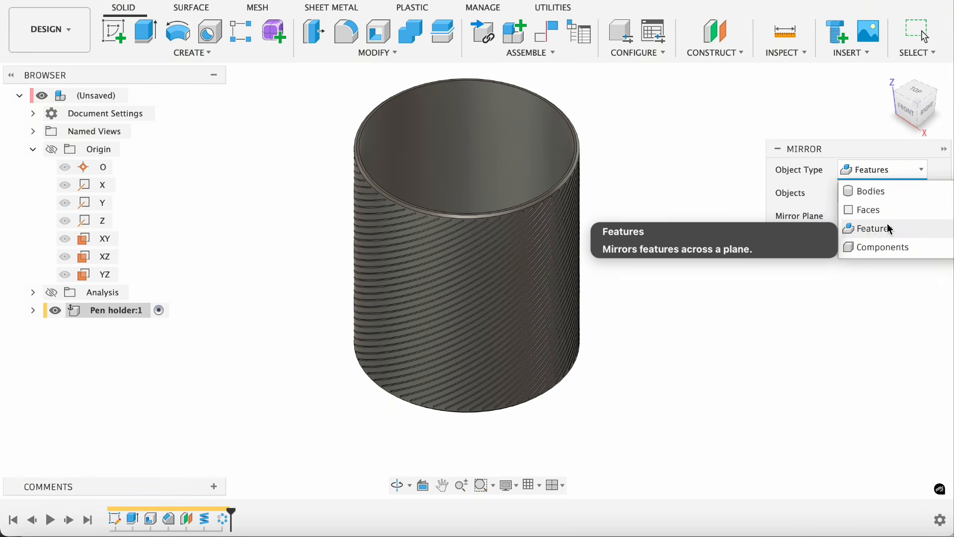
click(870, 228)
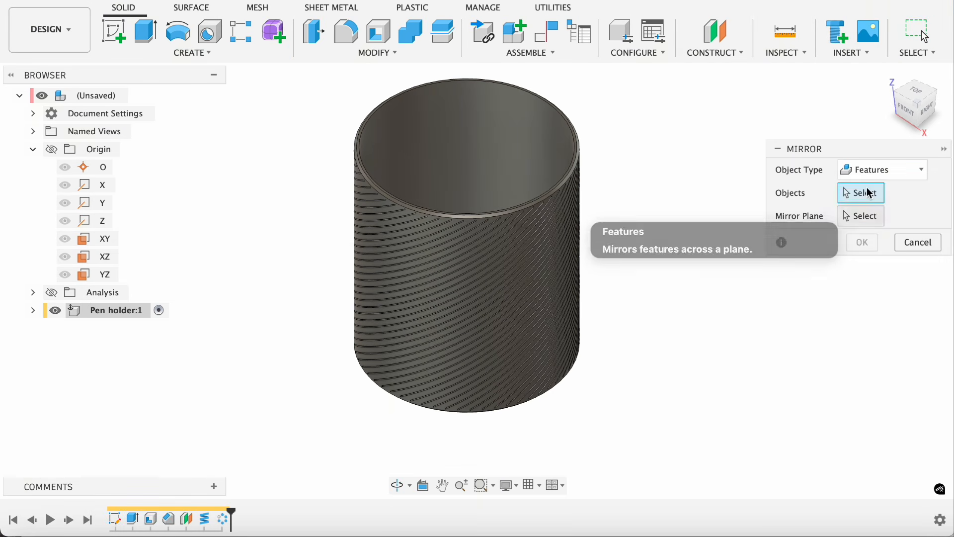
click(213, 523)
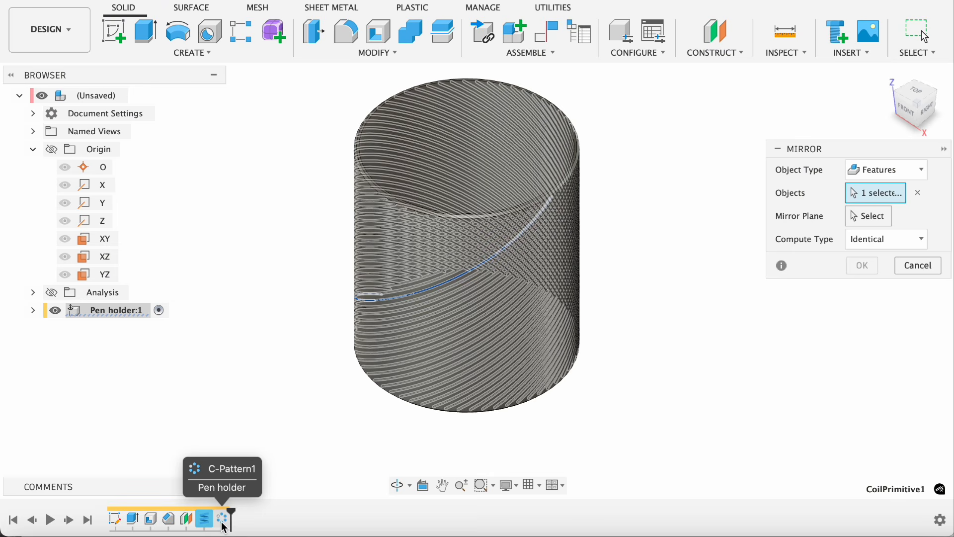
click(222, 520)
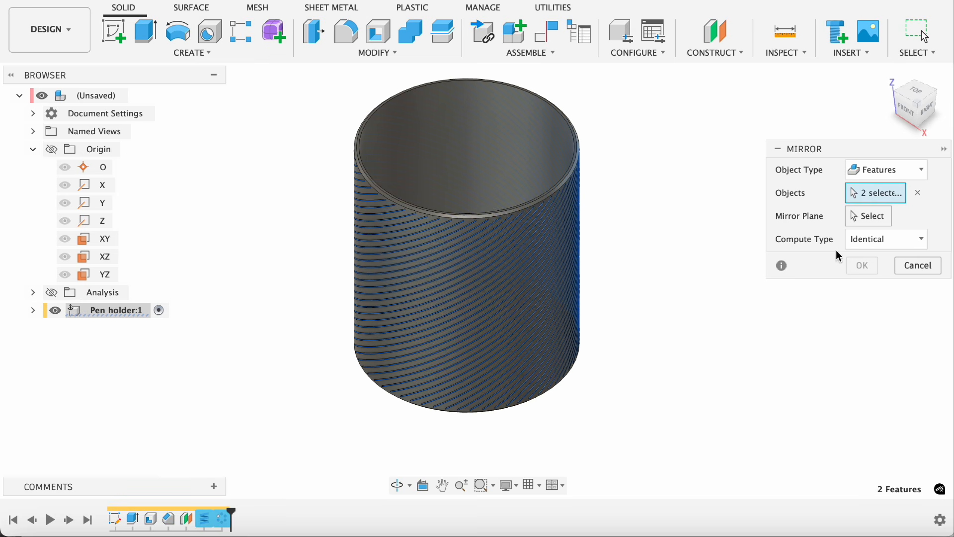
click(870, 216)
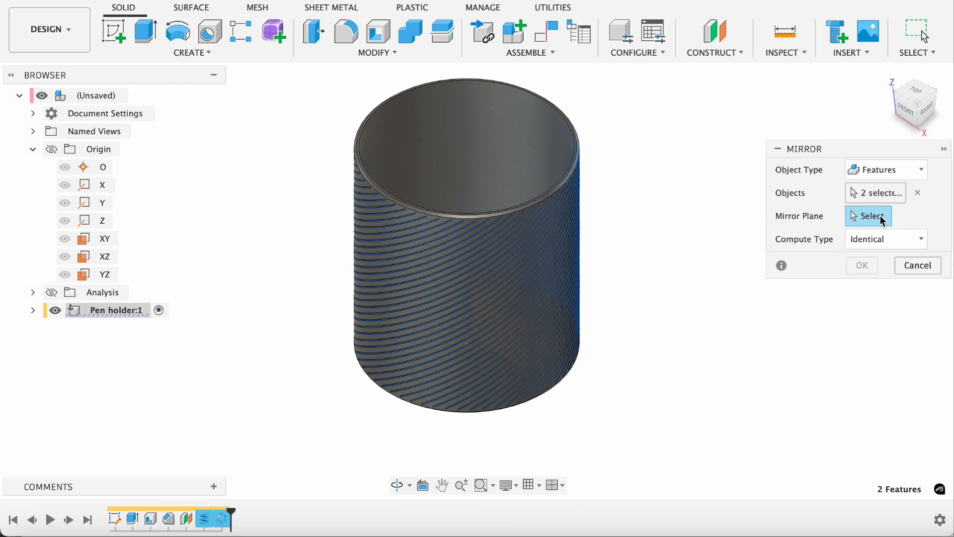
click(89, 260)
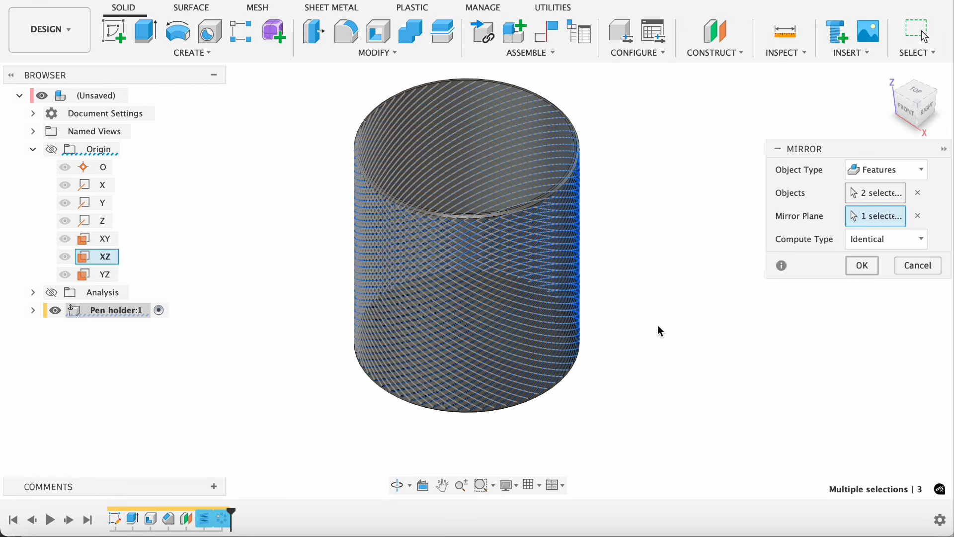
key(Return)
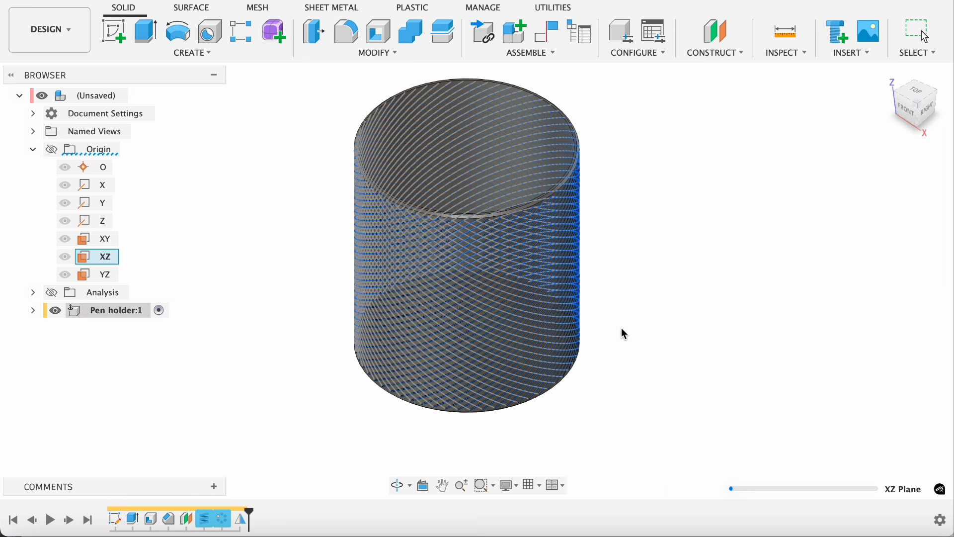
Set the Diameter user parameter to 25 mm.
scroll(561, 330, up, 5)
scroll(679, 273, down, 5)
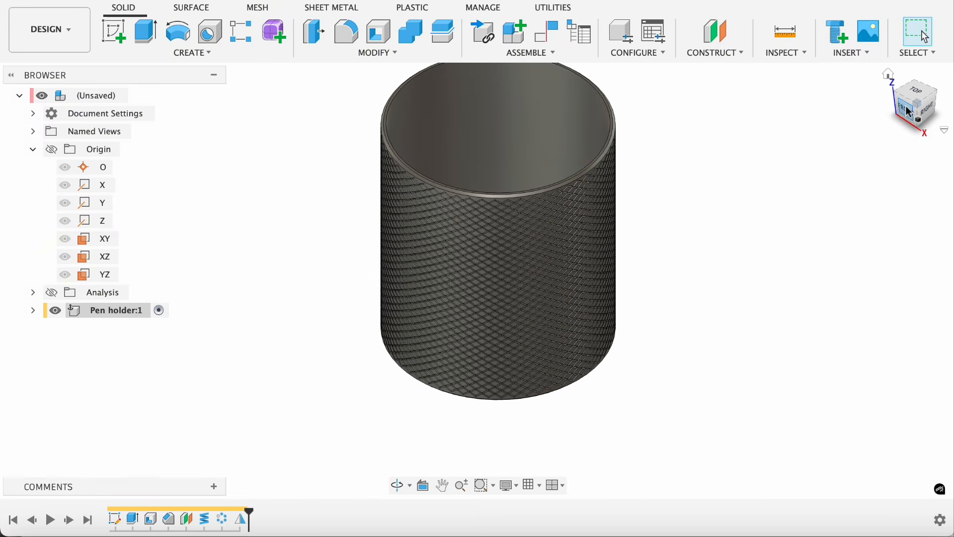
drag(927, 108, 890, 82)
shift+middle_drag(477, 199, 477, 259)
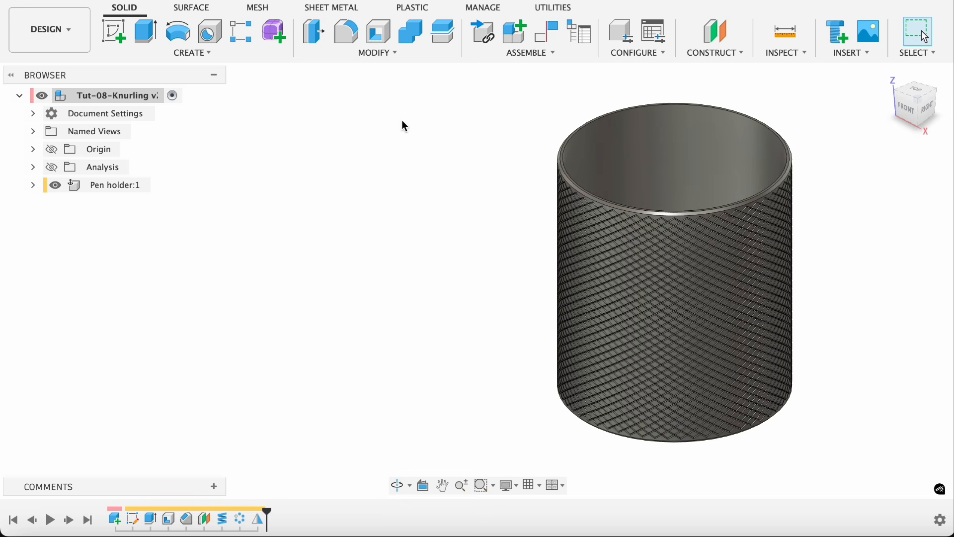
click(368, 56)
click(396, 417)
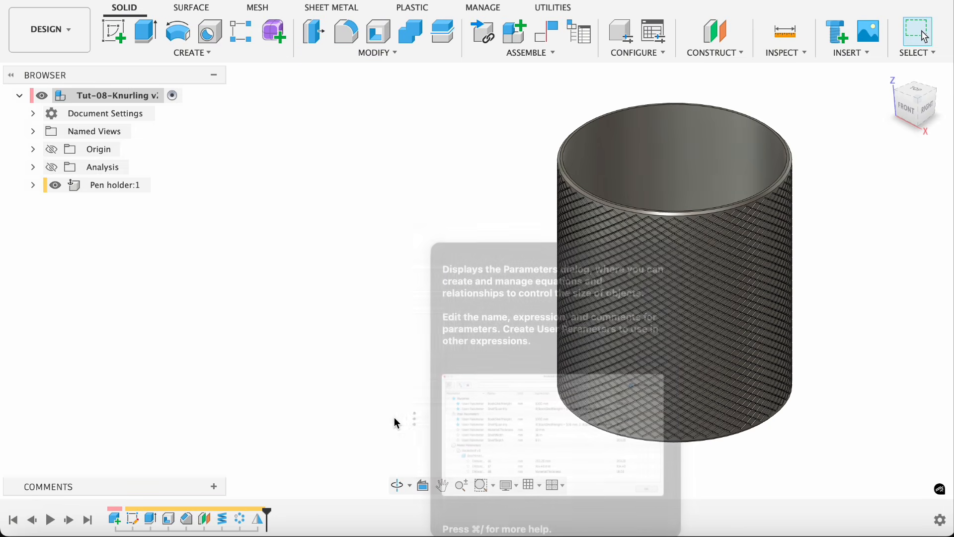
click(298, 257)
text(25)
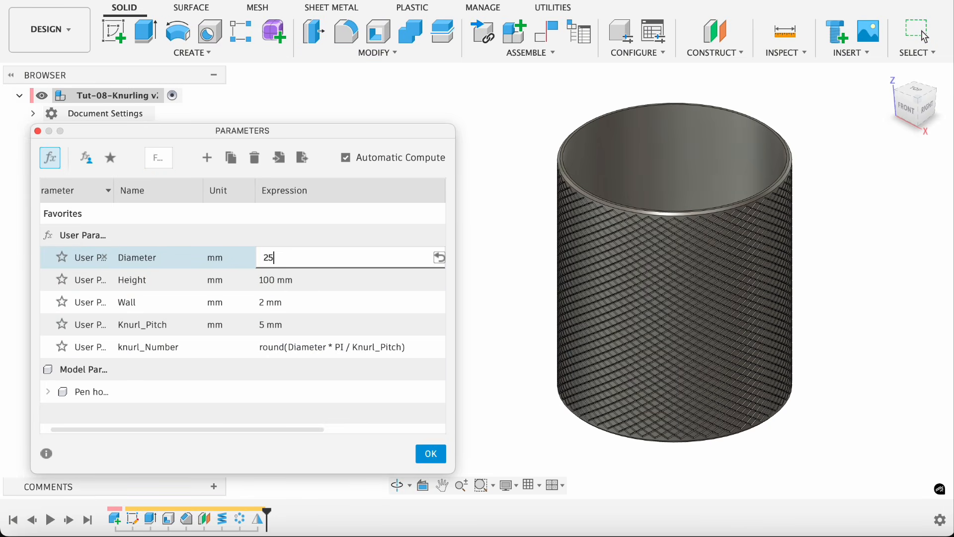
key(Return)
Set the Height user parameter to 30 mm and the Wall user parameter to 1.5 mm.
click(281, 281)
text(30)
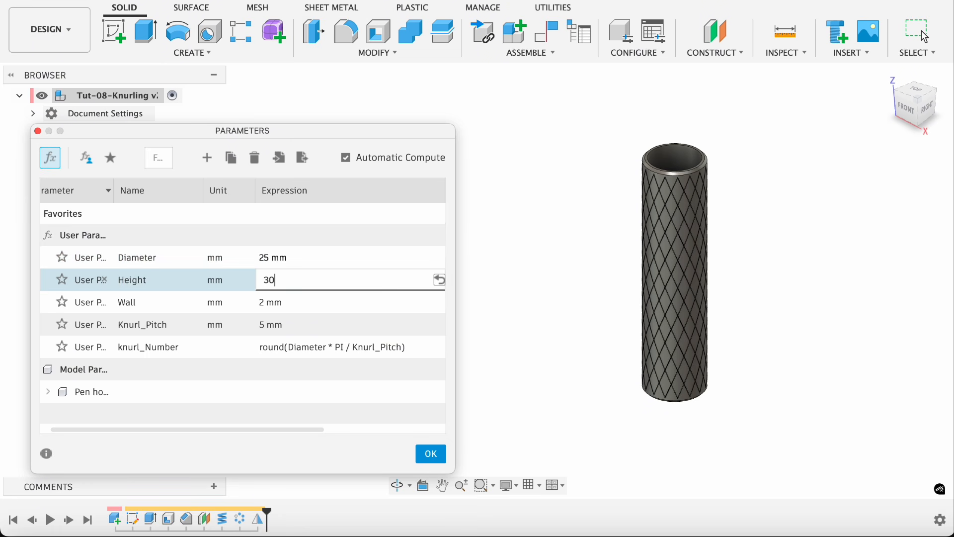
key(Return)
click(280, 308)
text(1)
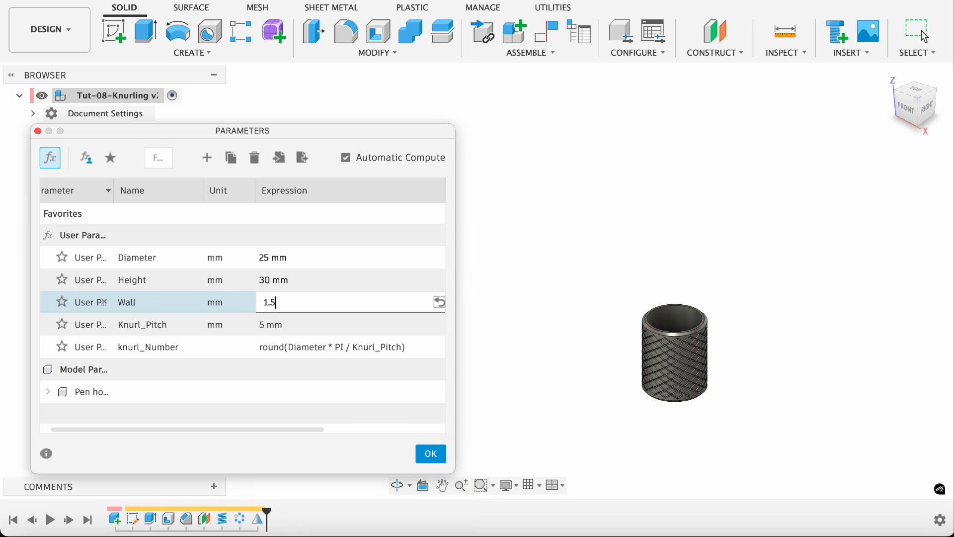
text(.5)
key(Return)
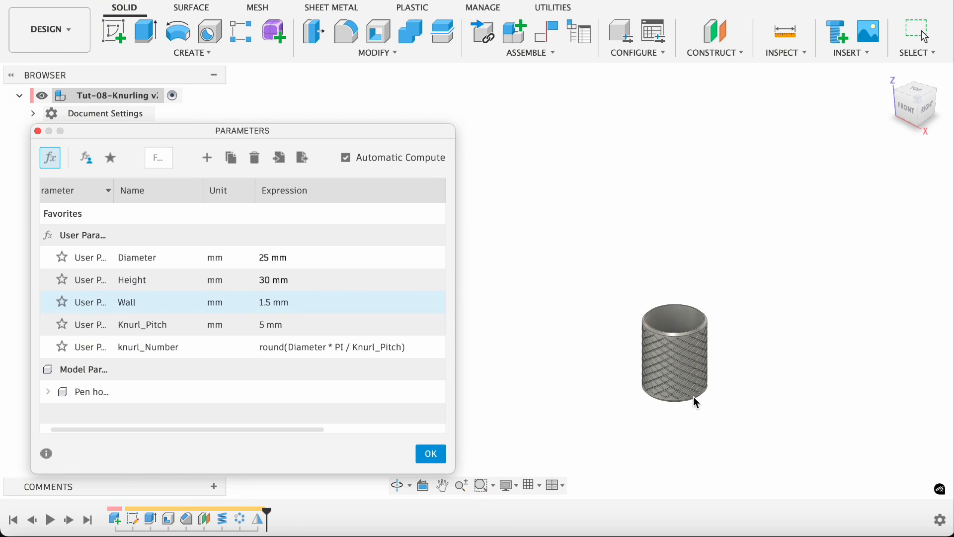
scroll(696, 402, up, 2)
scroll(695, 399, up, 3)
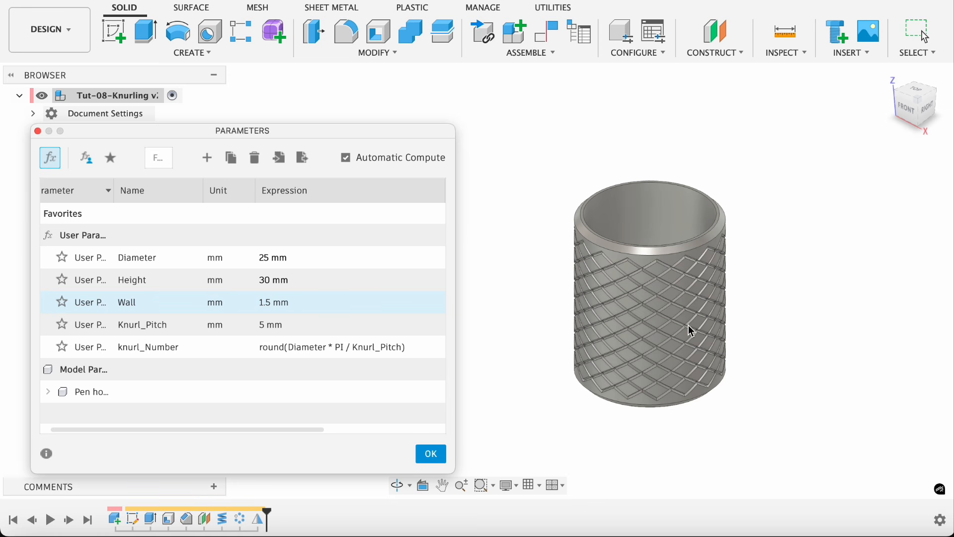
mouse_move(918, 106)
mouse_down()
mouse_move(908, 108)
mouse_move(908, 92)
mouse_up()
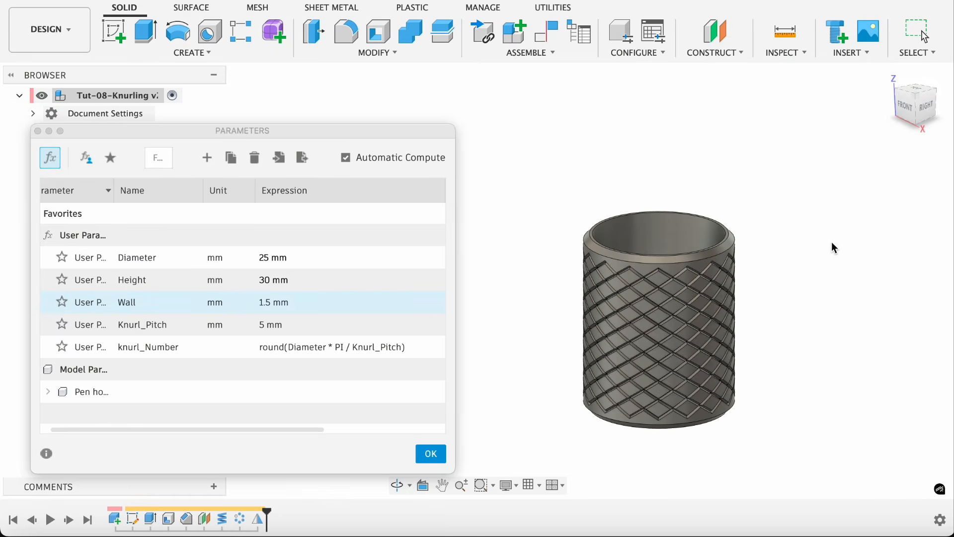
click(443, 454)
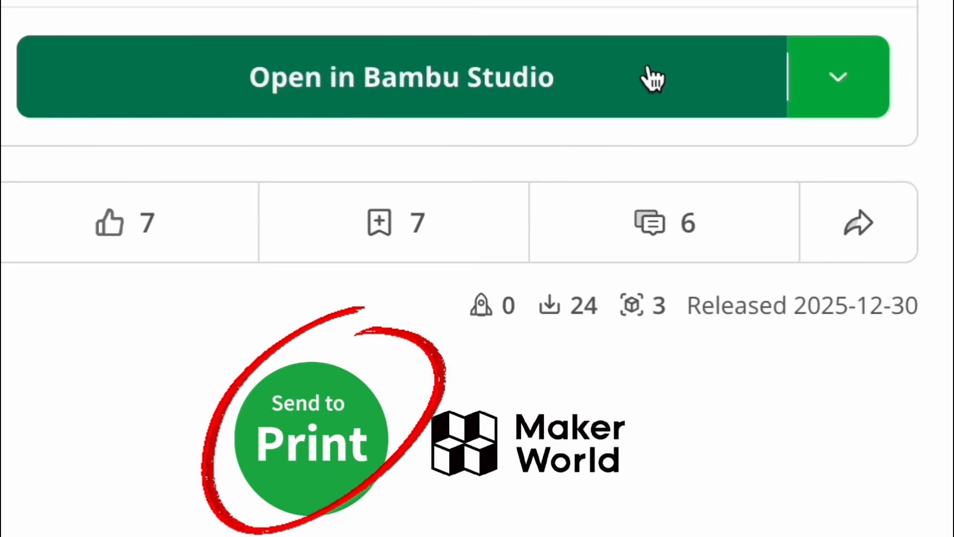
click(844, 97)
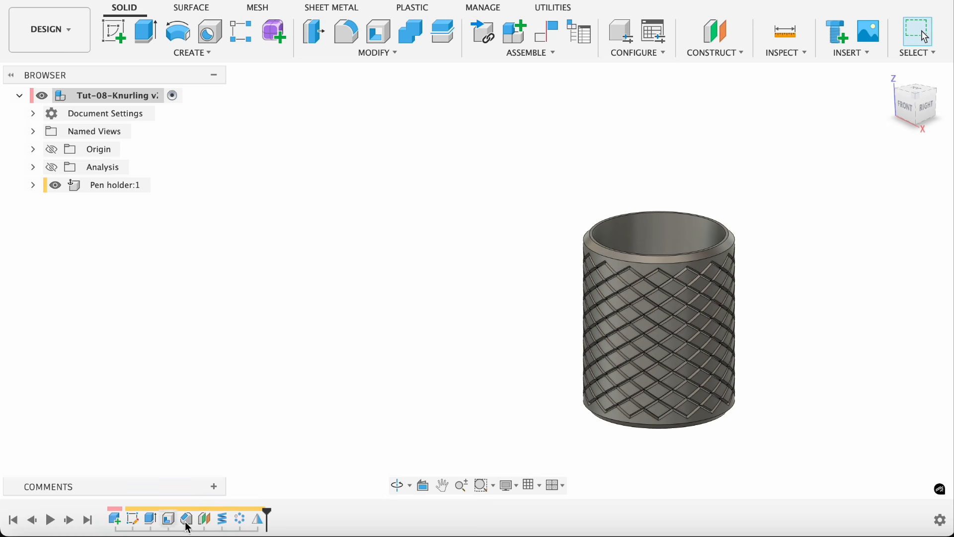
Review the coil cut's feature settings and close them unchanged.
double_click(222, 519)
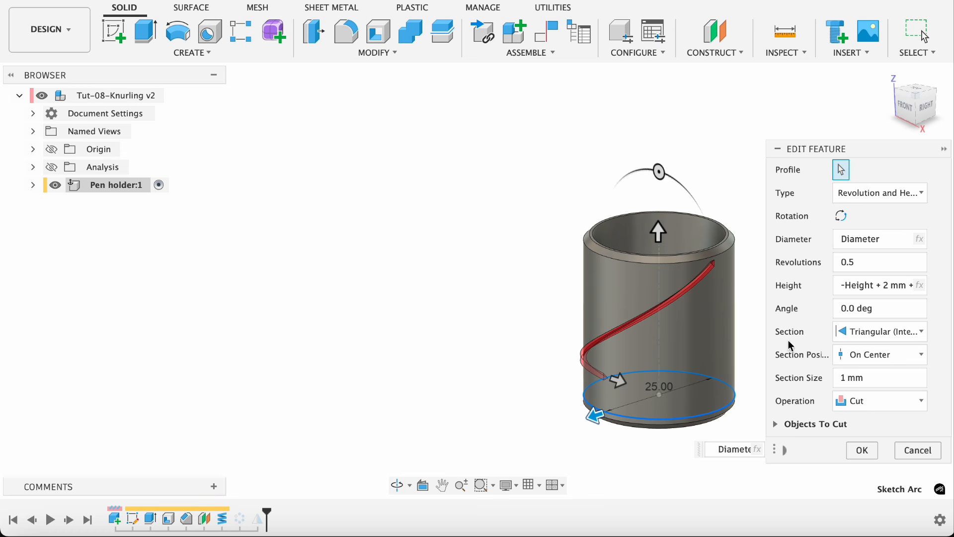
click(856, 450)
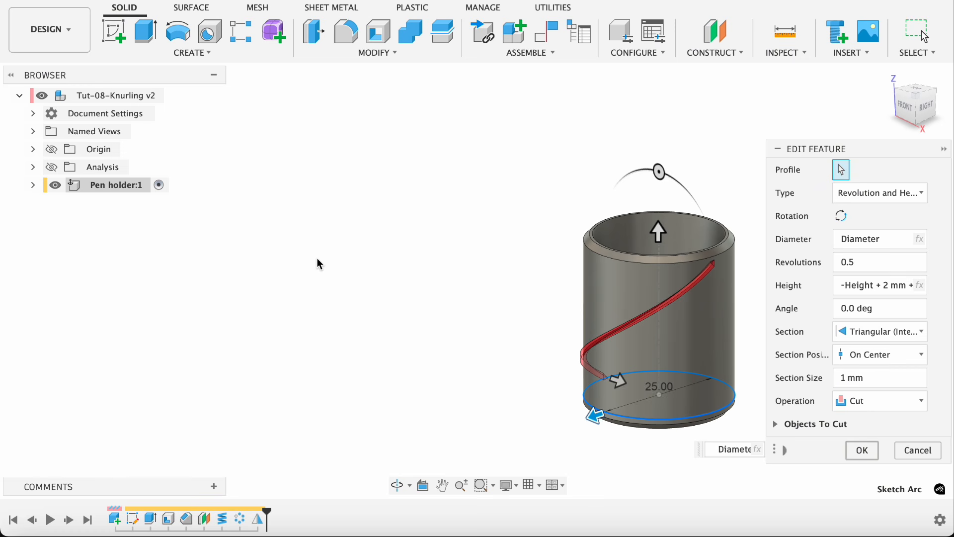
Reopen the user parameters and enter 25 mm for Diameter and 30 mm for Height.
click(368, 55)
click(394, 420)
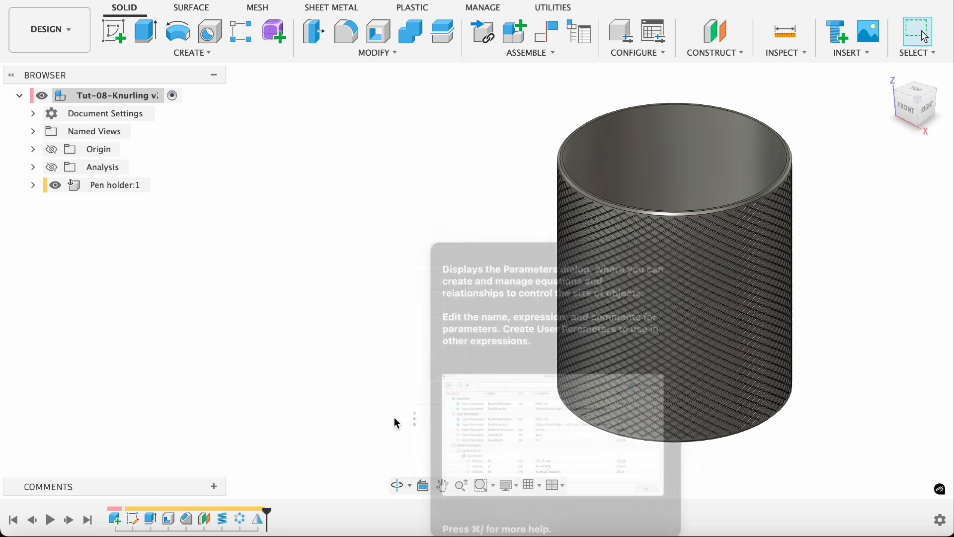
click(283, 259)
text(25)
click(273, 279)
text(30)
click(272, 303)
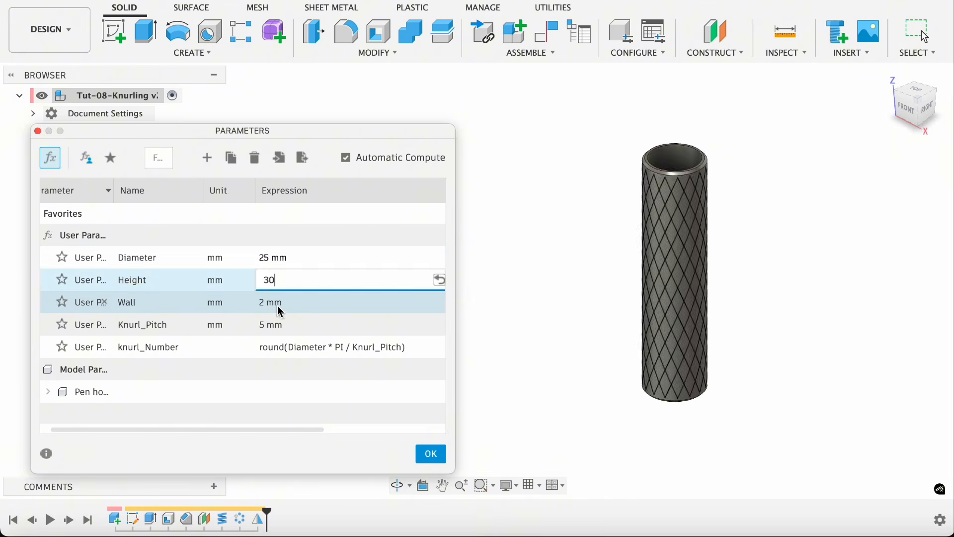
Test different knurl densities by setting the Knurl_Pitch user parameter to 10 mm, 2 mm and 20 mm in turn.
double_click(281, 324)
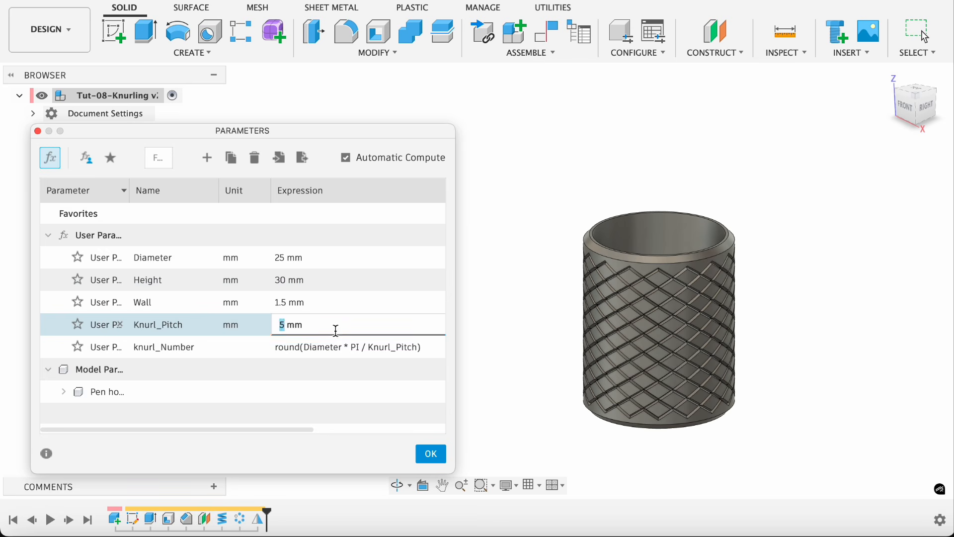
text(10)
key(Return)
double_click(275, 325)
text(2)
key(Return)
double_click(287, 328)
text(0.8)
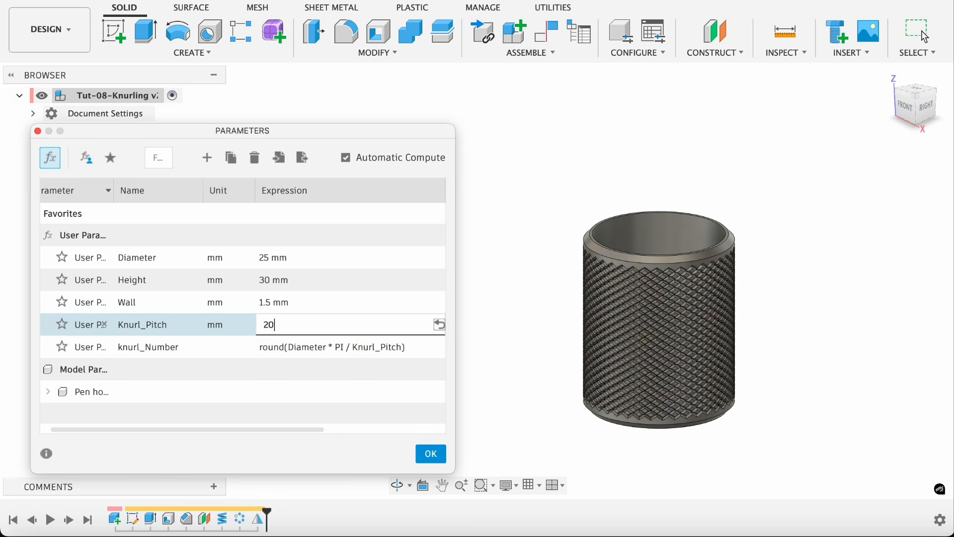